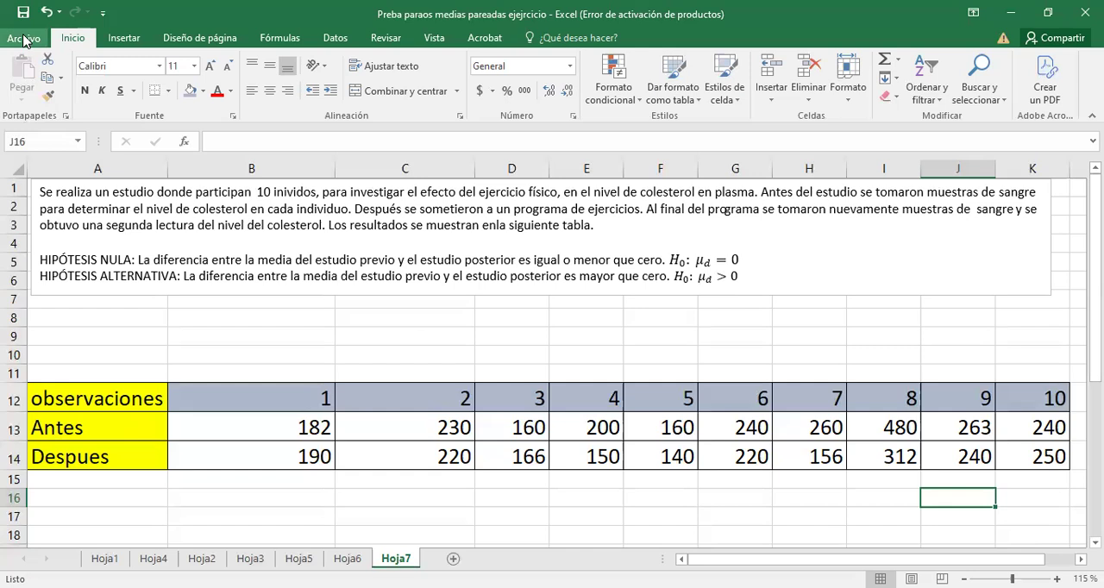
Enable the Herramientas para análisis add-in from the Excel add-ins list.
{"action": "left_click", "coordinate": [336, 39]}
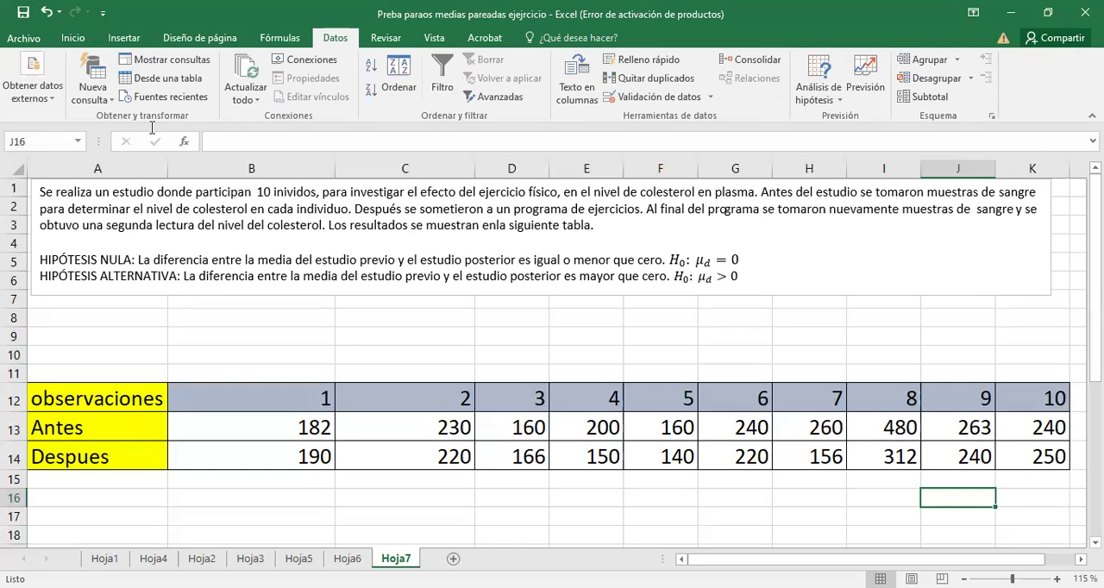
{"action": "left_click", "coordinate": [28, 40]}
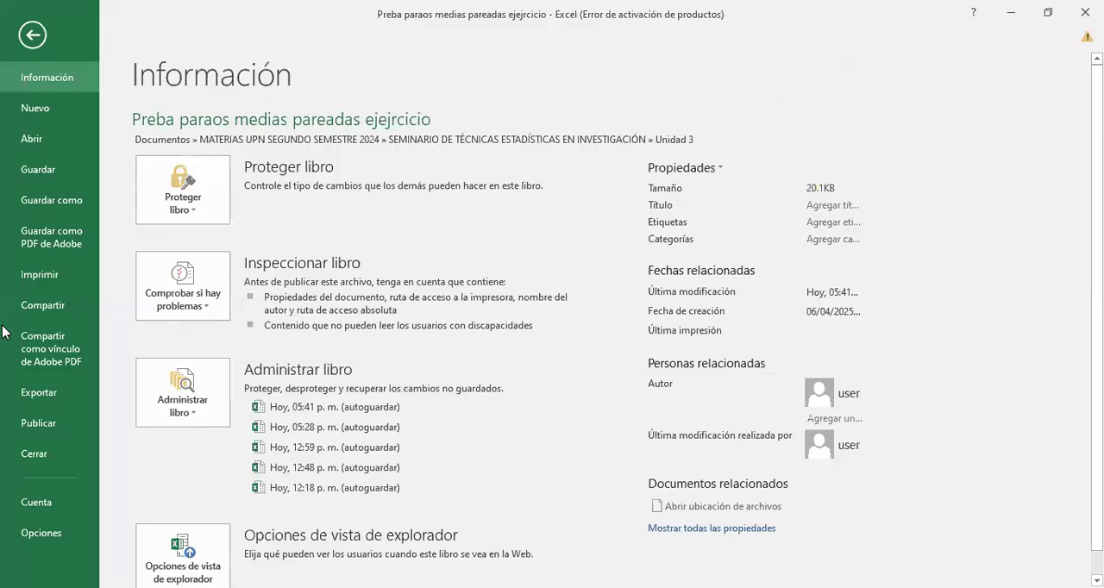
{"action": "left_click", "coordinate": [40, 533]}
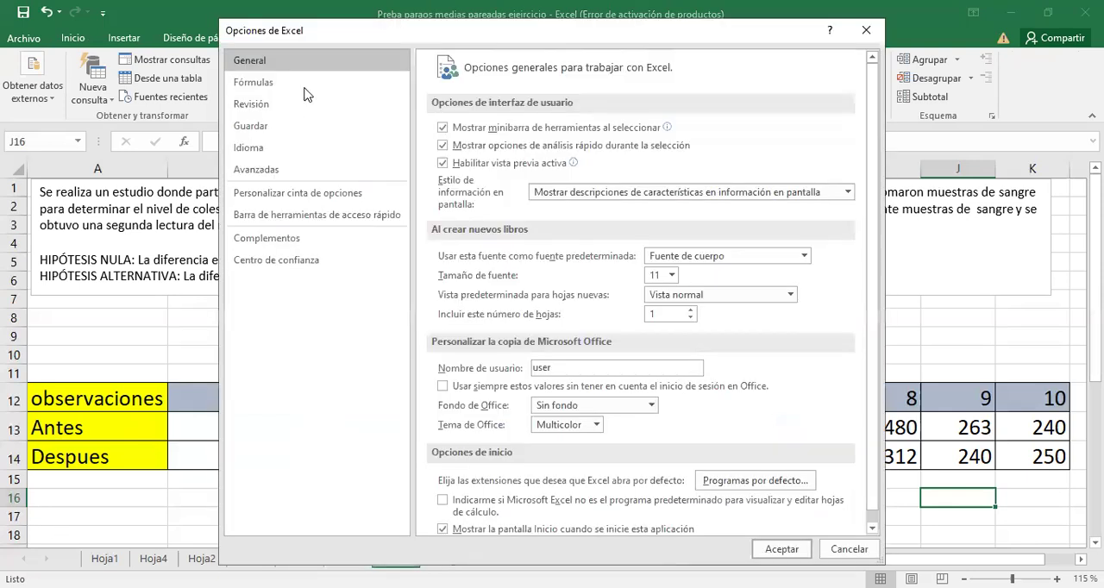
{"action": "left_click", "coordinate": [263, 216]}
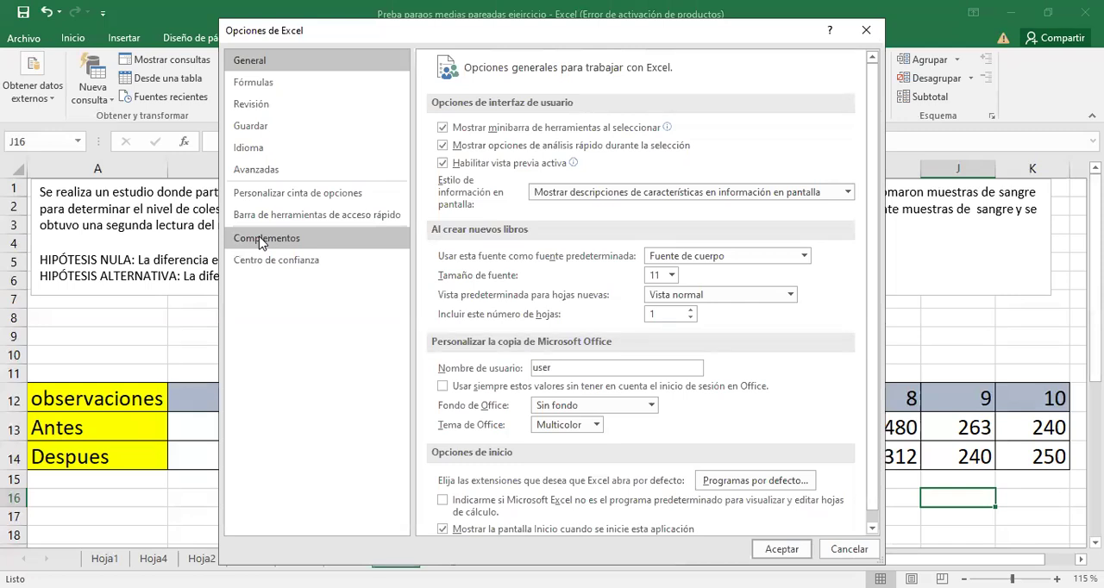
{"action": "left_click", "coordinate": [261, 242]}
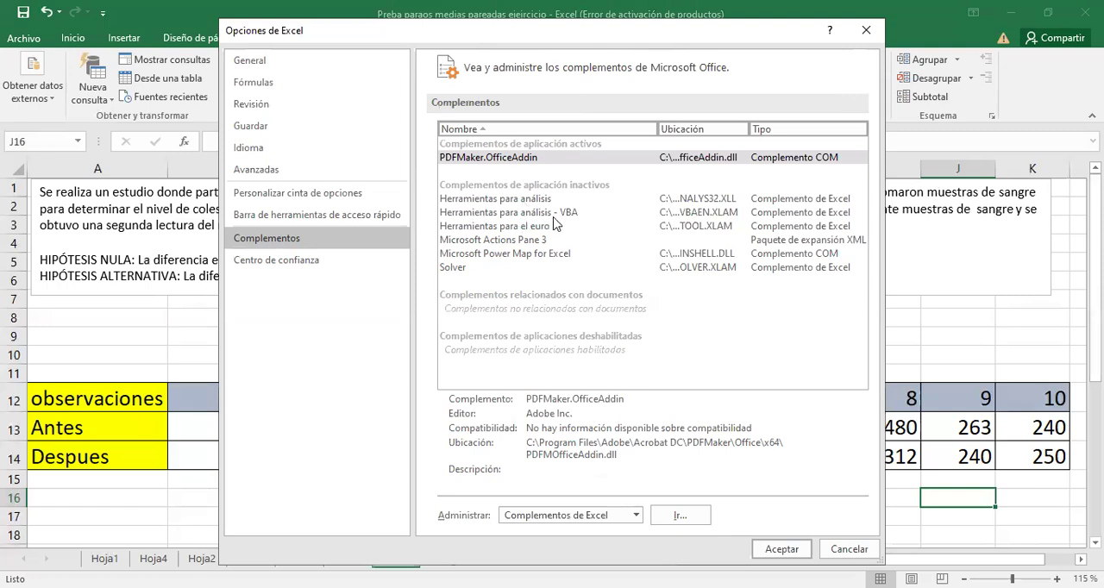
{"action": "left_click", "coordinate": [458, 206]}
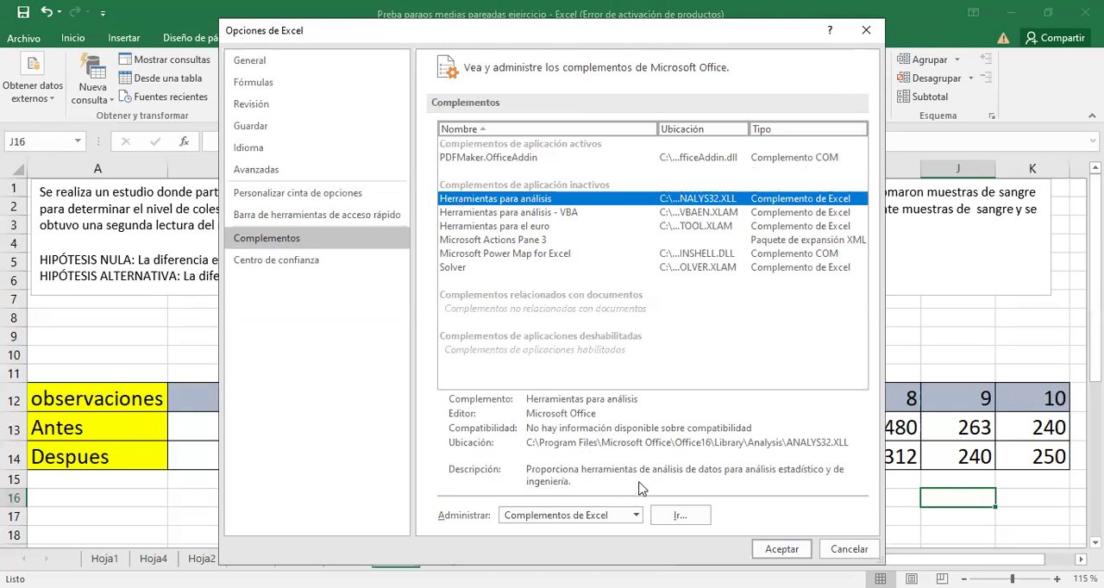
{"action": "left_click", "coordinate": [687, 518]}
{"action": "left_click", "coordinate": [672, 516]}
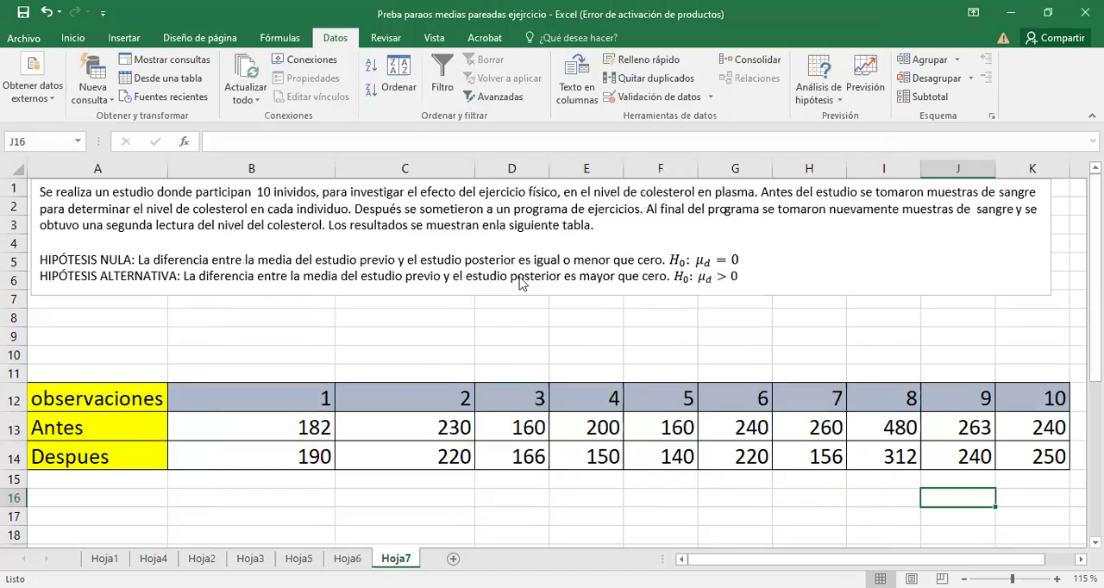
{"action": "key", "text": "space"}
{"action": "left_click", "coordinate": [688, 319]}
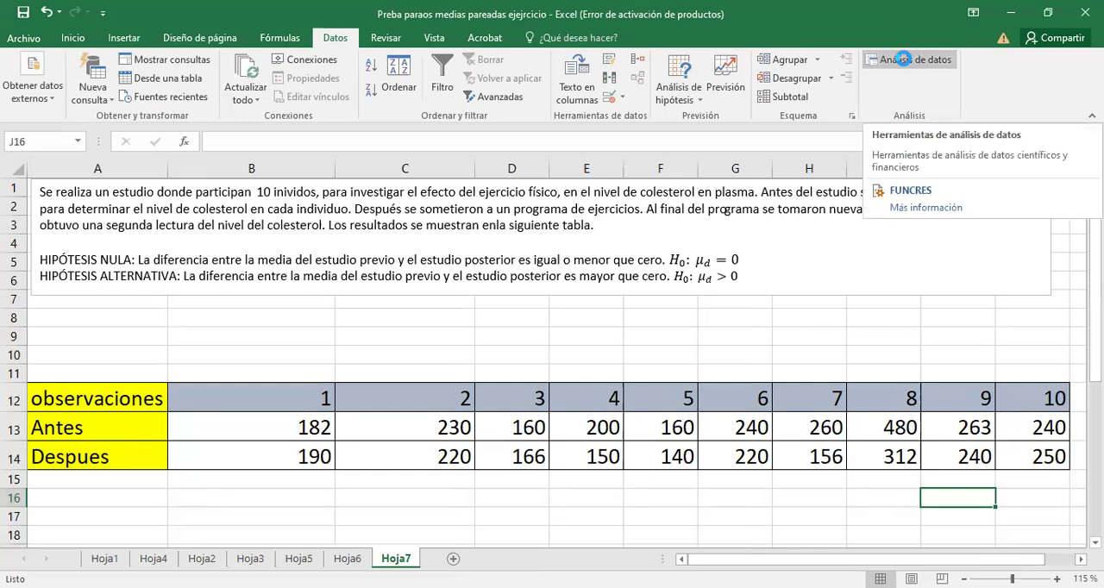
Start the data analysis function Prueba t para medias de dos muestras emparejadas.
{"action": "left_click", "coordinate": [902, 58]}
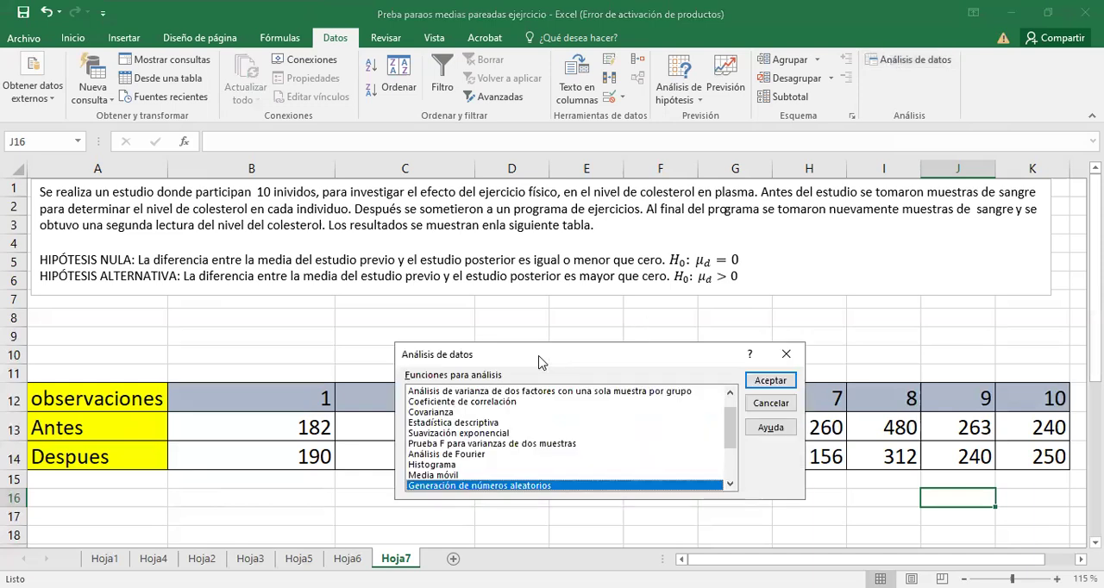
{"action": "left_click_drag", "start_coordinate": [539, 356], "coordinate": [470, 158]}
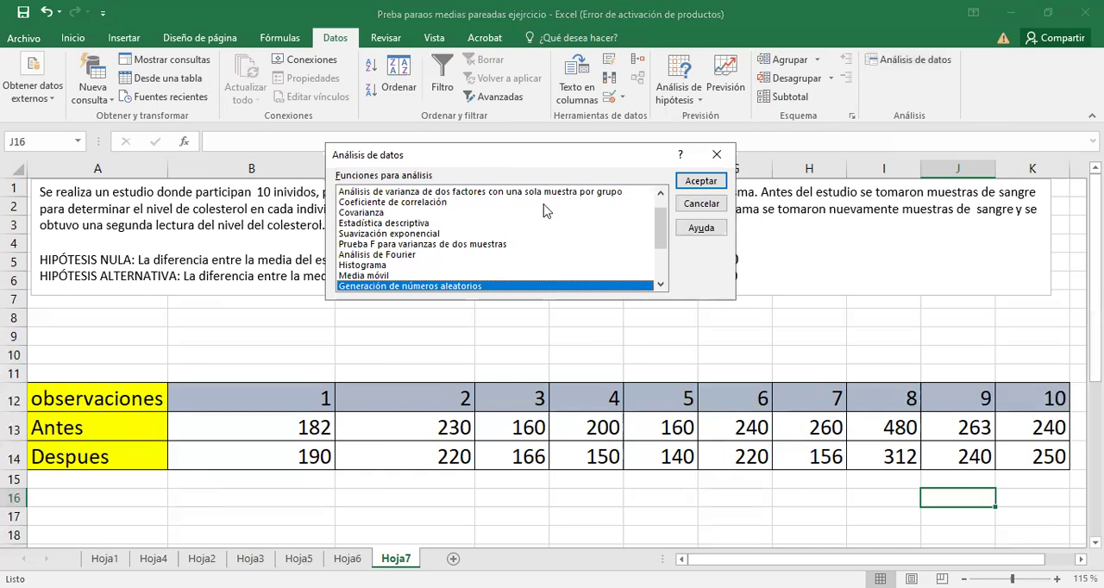
{"action": "left_click_drag", "start_coordinate": [661, 235], "coordinate": [663, 281]}
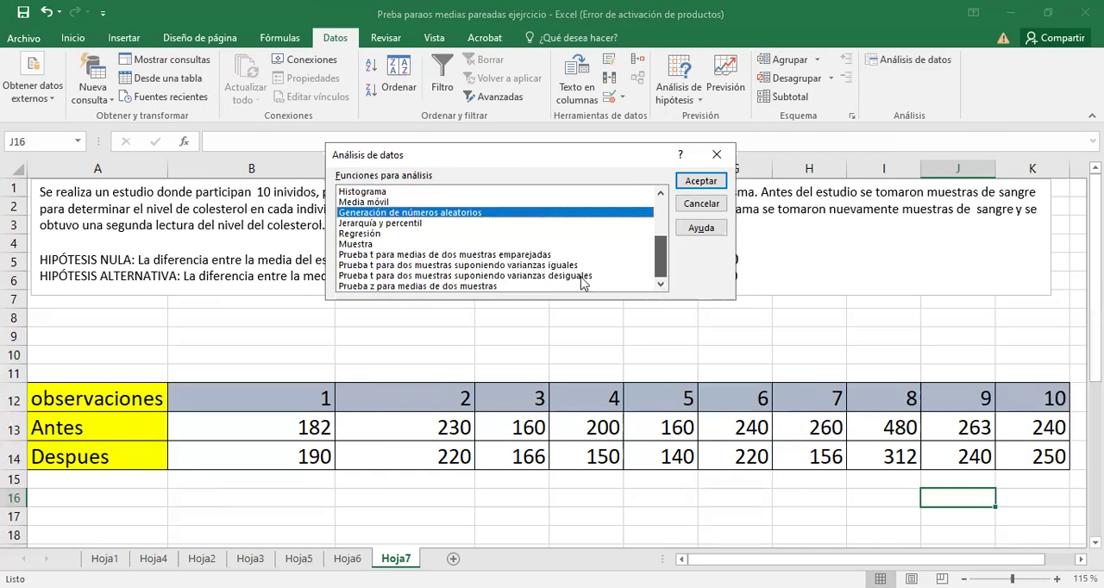
{"action": "left_click", "coordinate": [419, 255]}
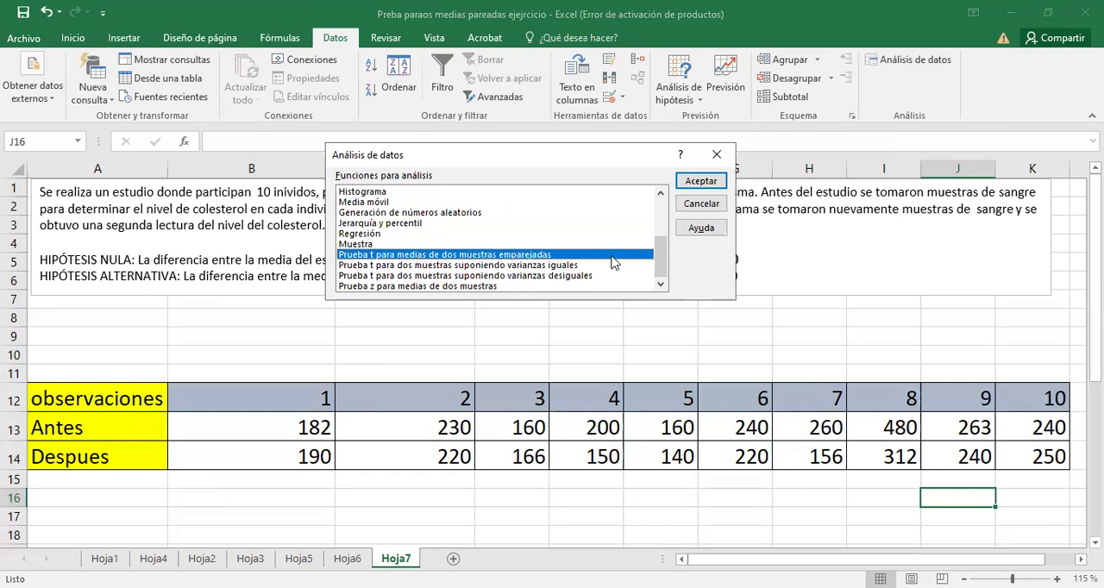
{"action": "left_click", "coordinate": [709, 184]}
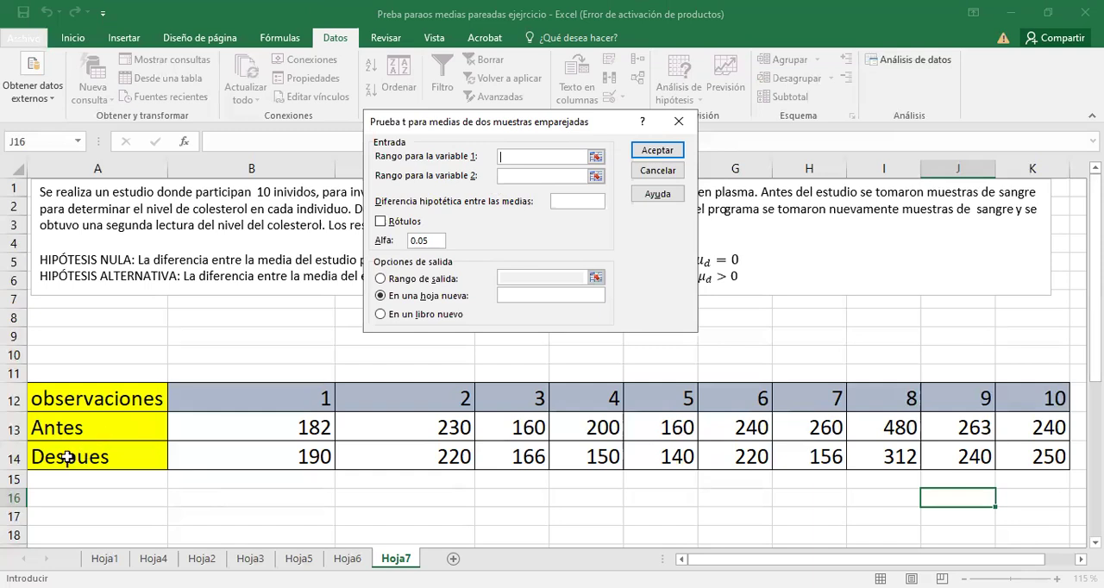
Set the variable 1 range to the Antes row A13:K13 and the variable 2 range to the Despues row A14:K14.
{"action": "left_click", "coordinate": [595, 157]}
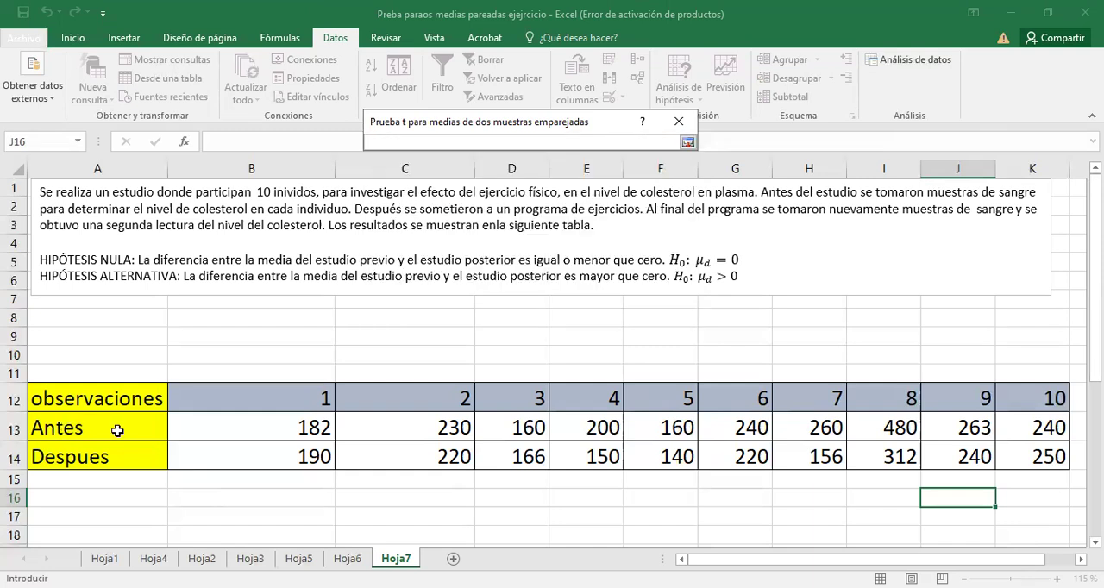
{"action": "left_click", "coordinate": [118, 430]}
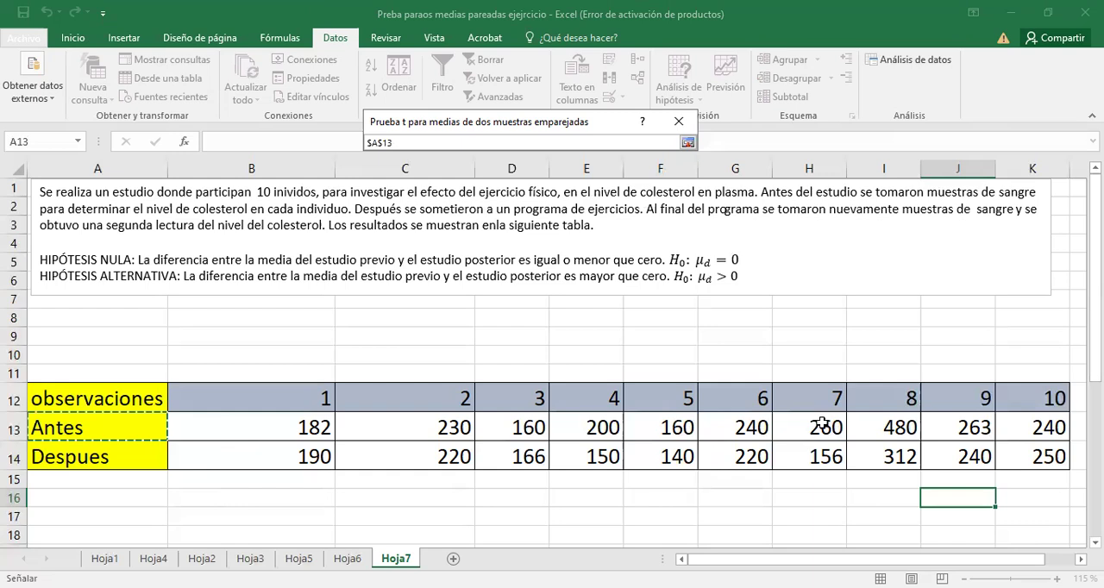
{"action": "left_click_drag", "start_coordinate": [1001, 437], "coordinate": [1002, 437]}
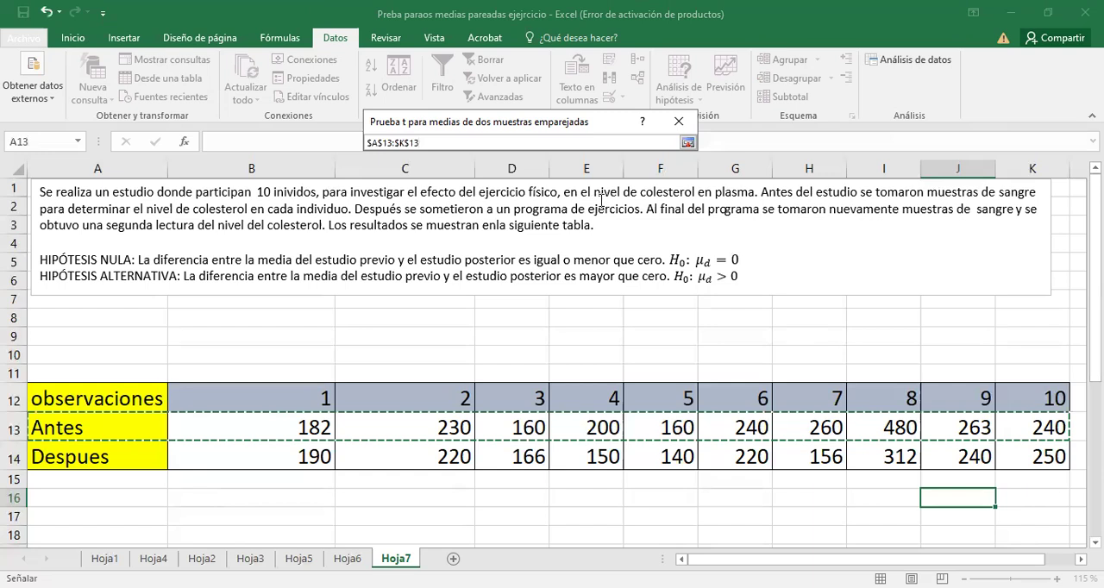
{"action": "key", "text": "Return"}
{"action": "left_click", "coordinate": [596, 176]}
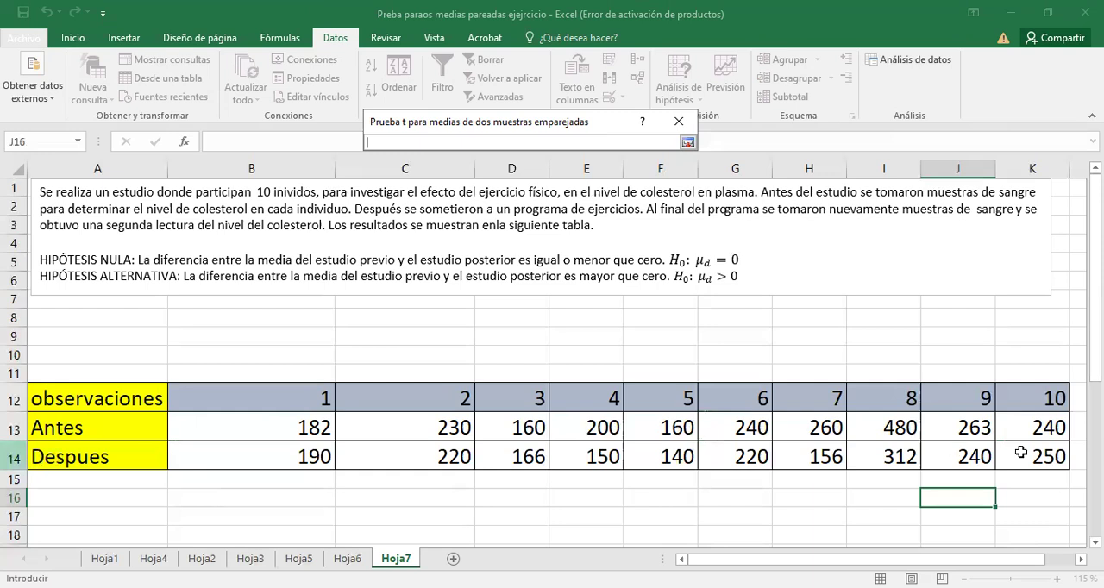
{"action": "left_click_drag", "start_coordinate": [1021, 452], "coordinate": [52, 456]}
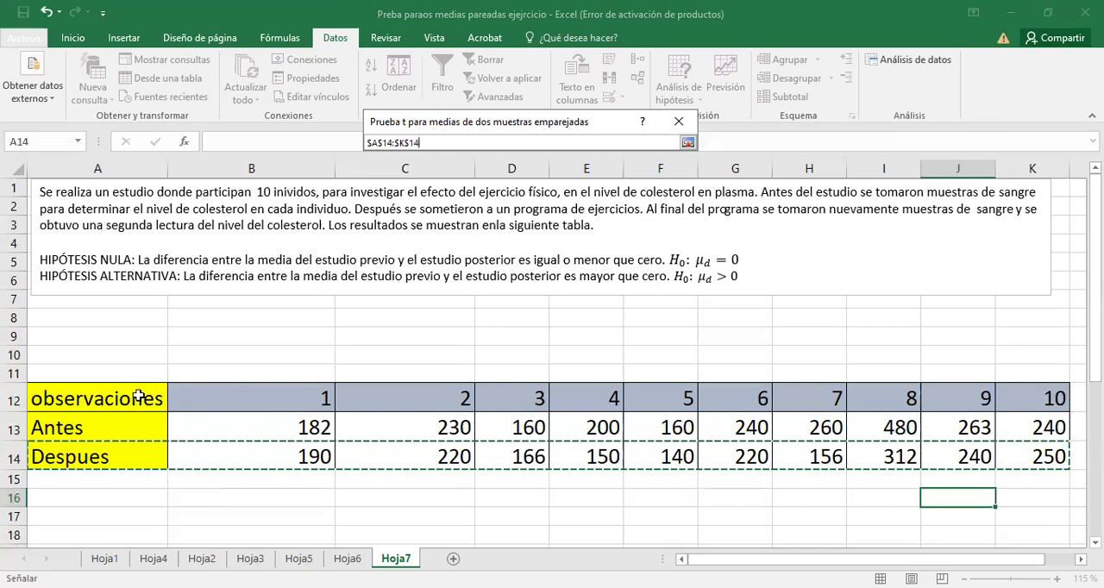
{"action": "left_click", "coordinate": [687, 143]}
Set the hypothesized difference between the means to 0 and enable Rótulos for the paired t-test.
{"action": "left_click", "coordinate": [576, 203]}
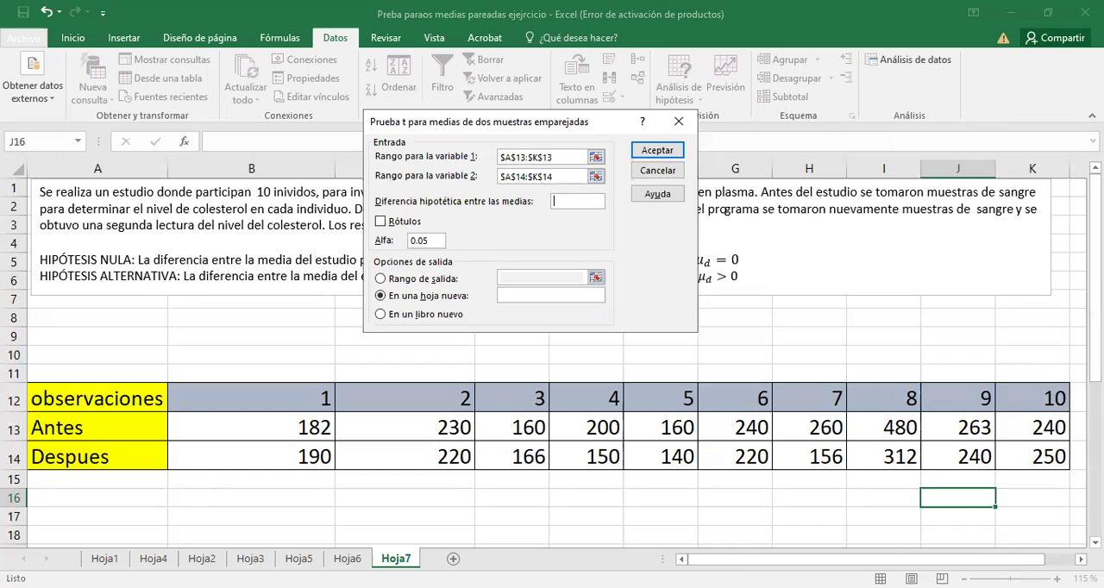
{"action": "type", "text": "0"}
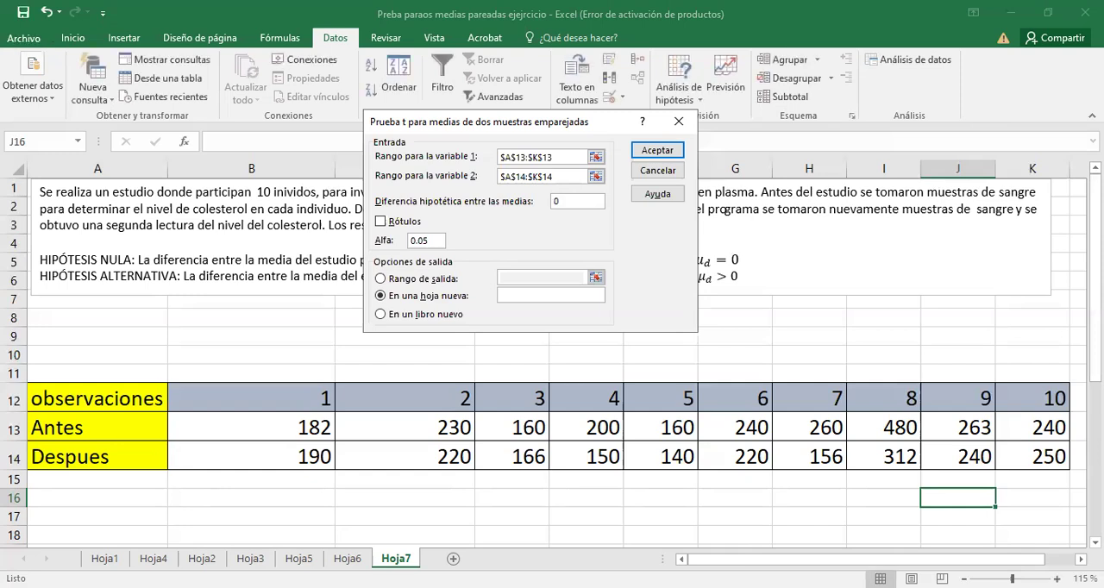
{"action": "left_click", "coordinate": [381, 224]}
{"action": "key", "text": "Escape"}
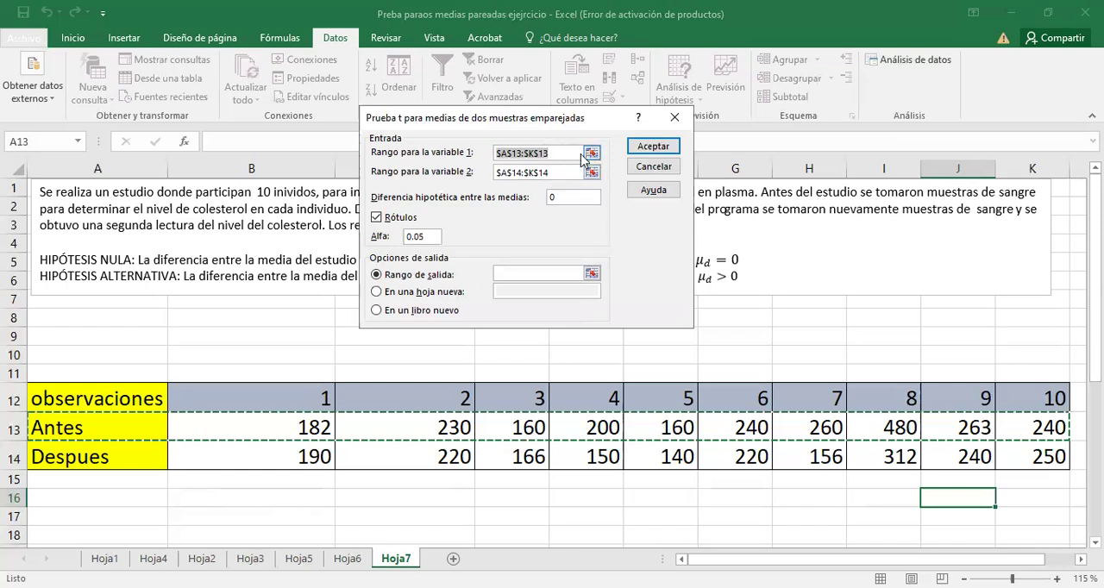
Clear the variable 1 range and reselect the Antes row A13:K13, including its label.
{"action": "key", "text": "BackSpace"}
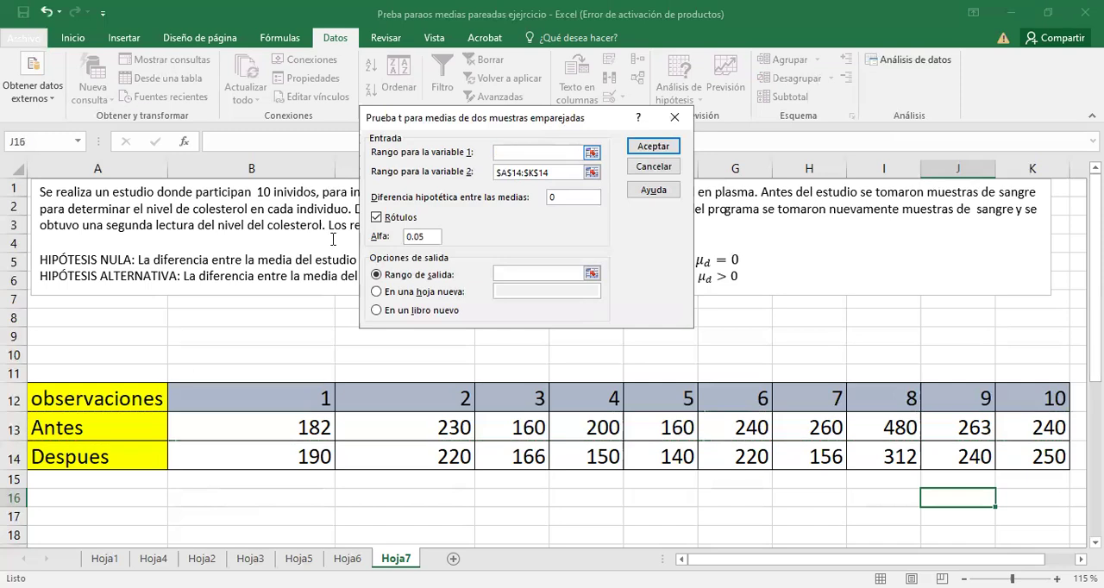
{"action": "left_click", "coordinate": [106, 428]}
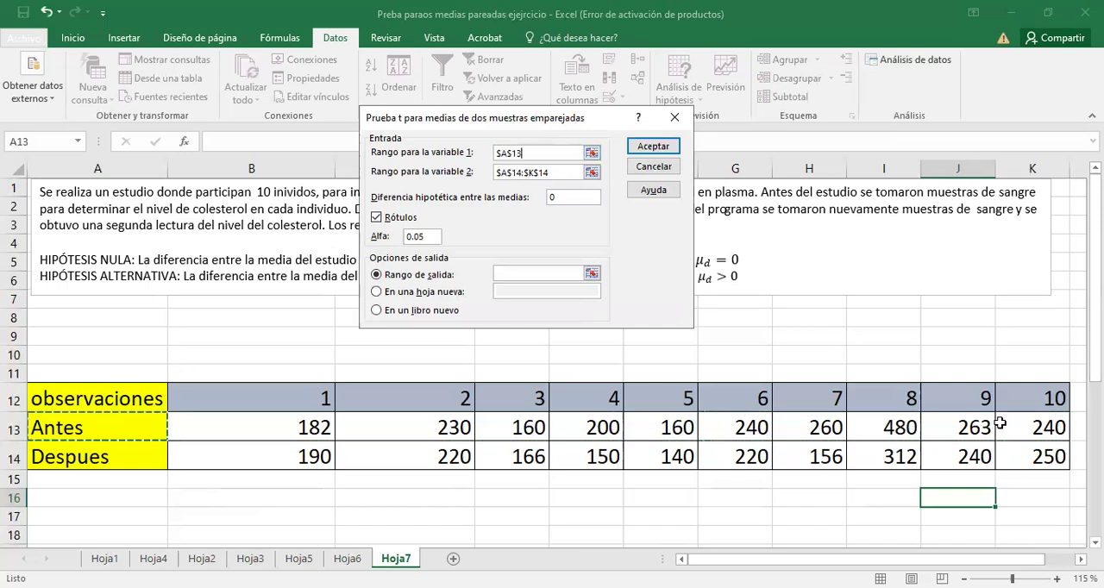
{"action": "left_click_drag", "start_coordinate": [106, 428], "coordinate": [1025, 422]}
Set the output range to cell A16 and run the paired t-test.
{"action": "left_click", "coordinate": [548, 272]}
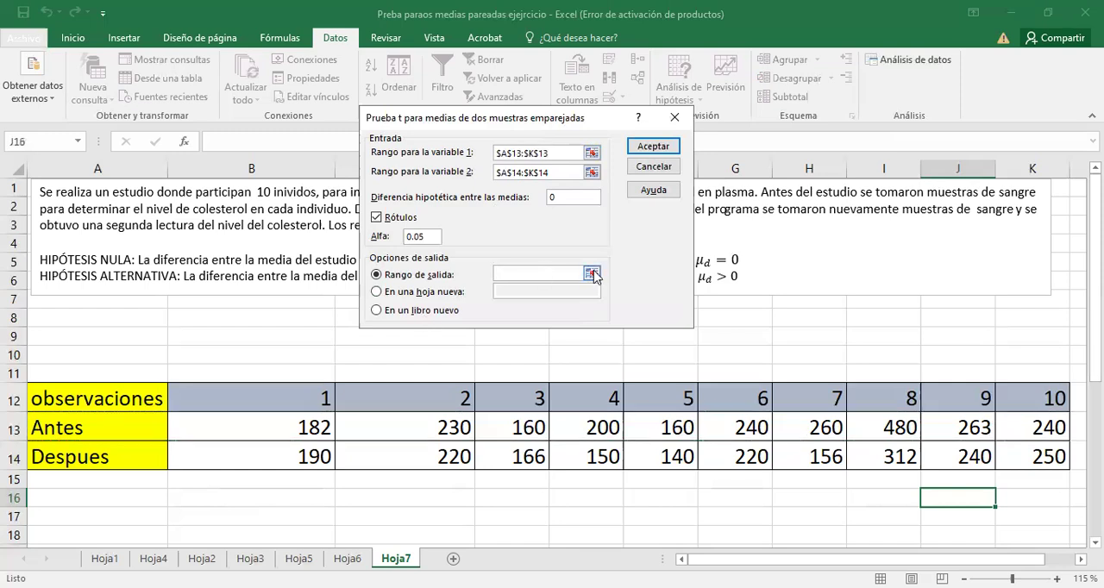
{"action": "left_click", "coordinate": [591, 273]}
{"action": "left_click", "coordinate": [119, 501]}
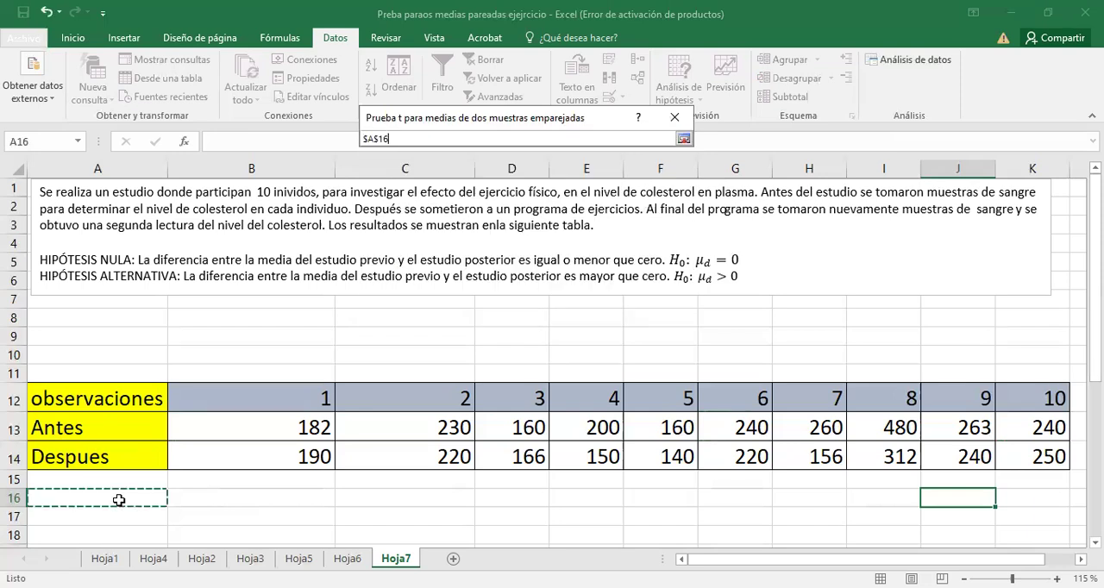
{"action": "key", "text": "Return"}
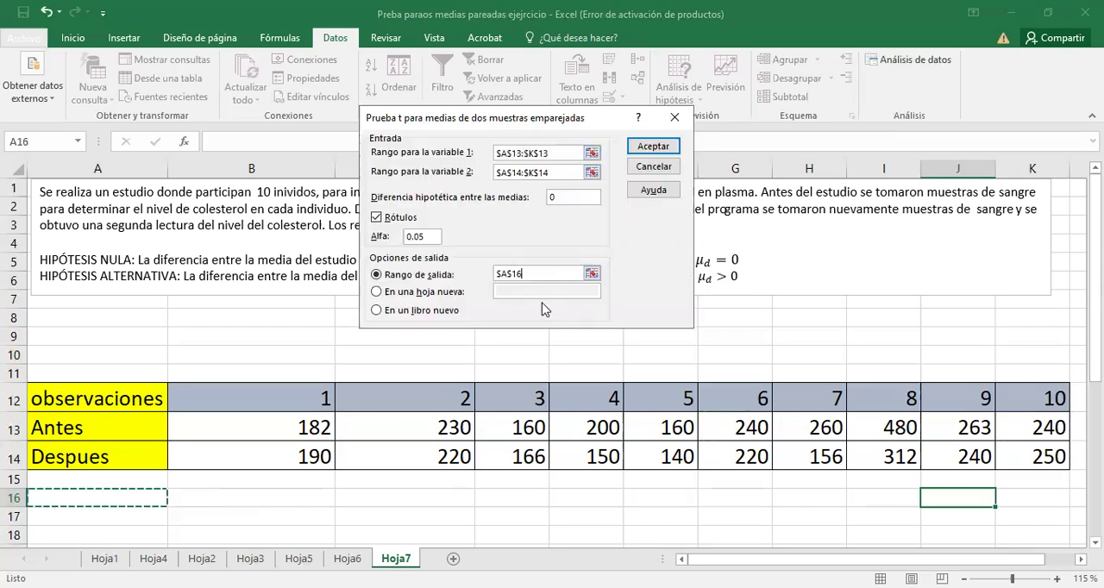
{"action": "left_click", "coordinate": [671, 155]}
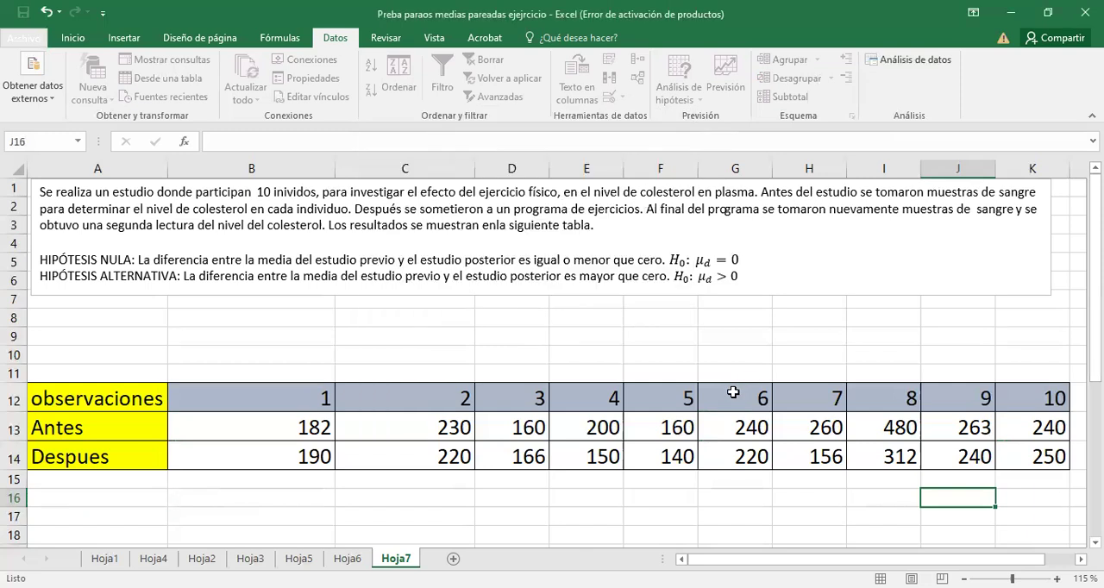
Widen column A so the full row labels of the t-test results table fit.
{"action": "scroll", "coordinate": [733, 392], "scroll_direction": "down", "scroll_amount": 1}
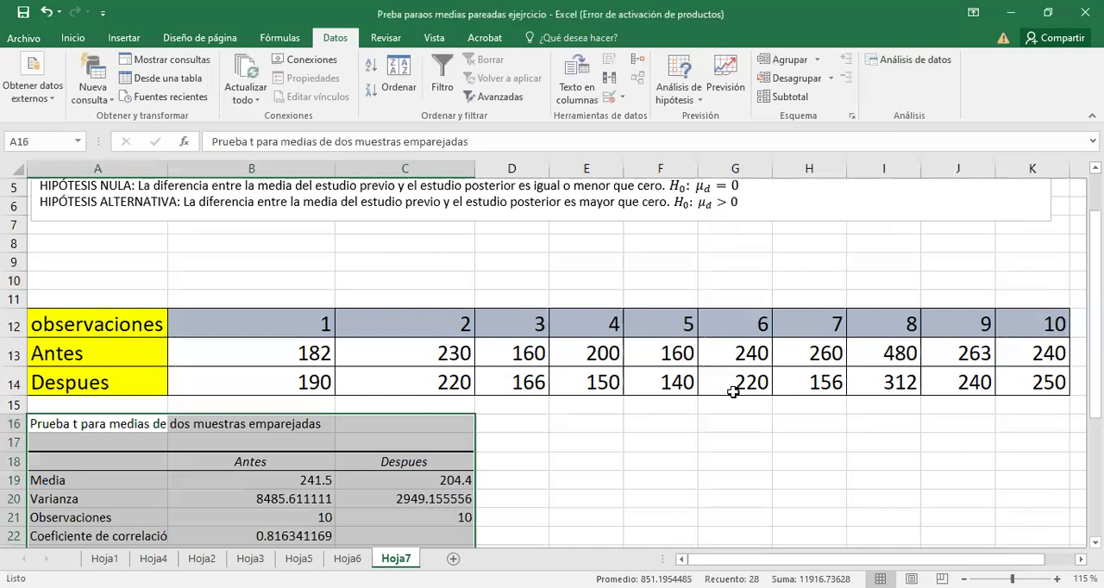
{"action": "scroll", "coordinate": [733, 392], "scroll_direction": "down", "scroll_amount": 2}
{"action": "scroll", "coordinate": [291, 241], "scroll_direction": "down", "scroll_amount": 1}
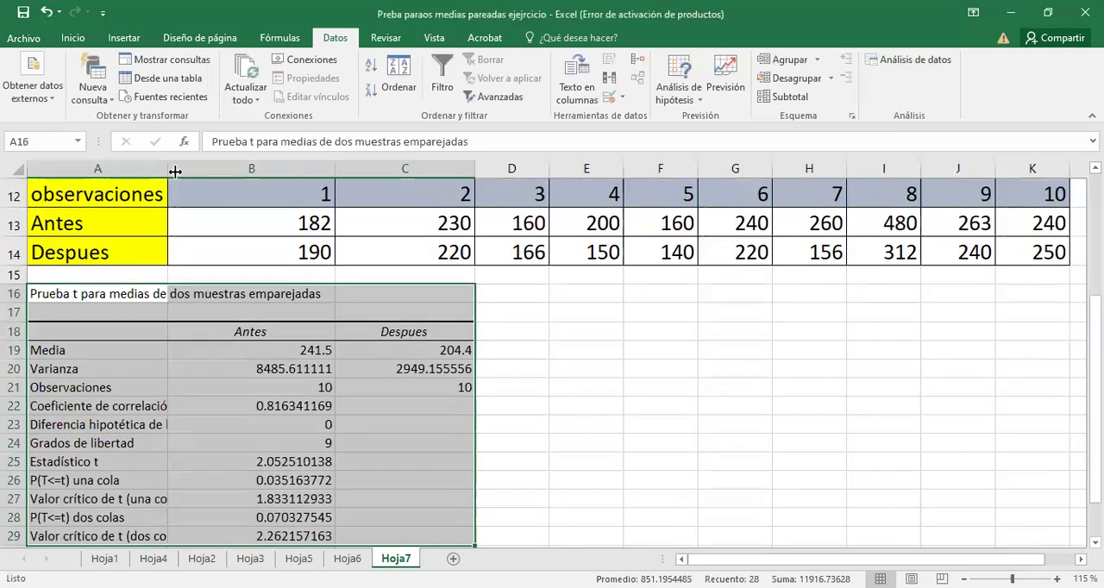
{"action": "left_click_drag", "start_coordinate": [213, 164], "coordinate": [279, 165]}
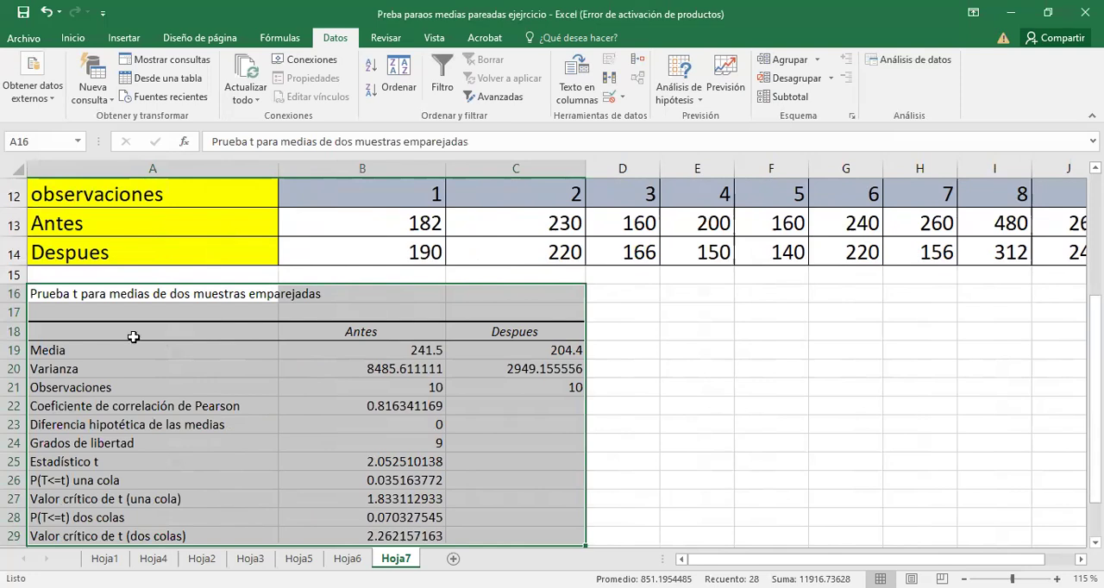
Examine the Media values for Antes and Despues in the t-test results table.
{"action": "left_click", "coordinate": [381, 332]}
{"action": "left_click", "coordinate": [393, 351]}
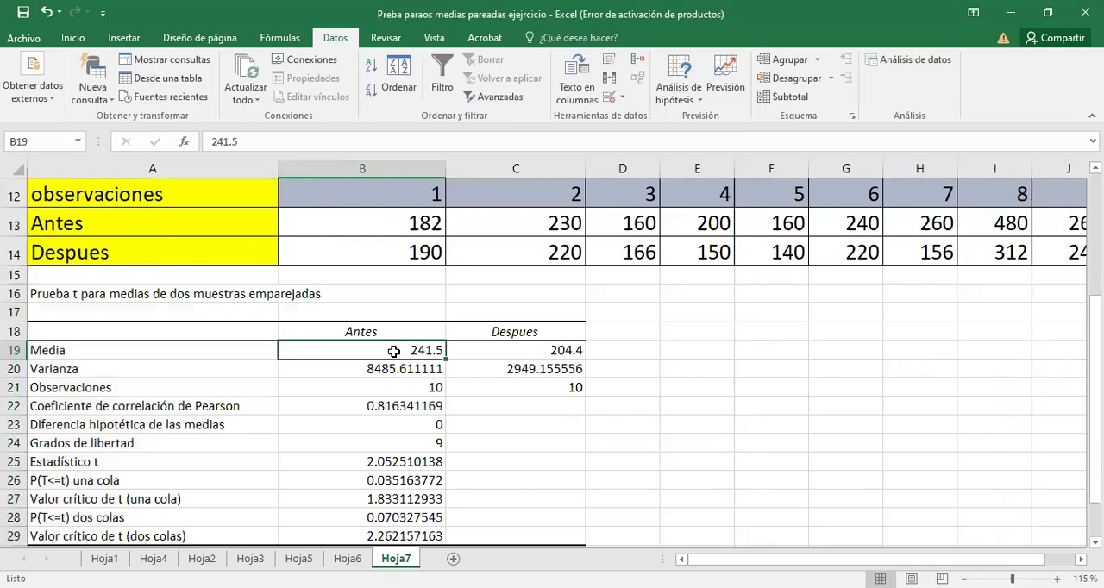
{"action": "left_click", "coordinate": [510, 352]}
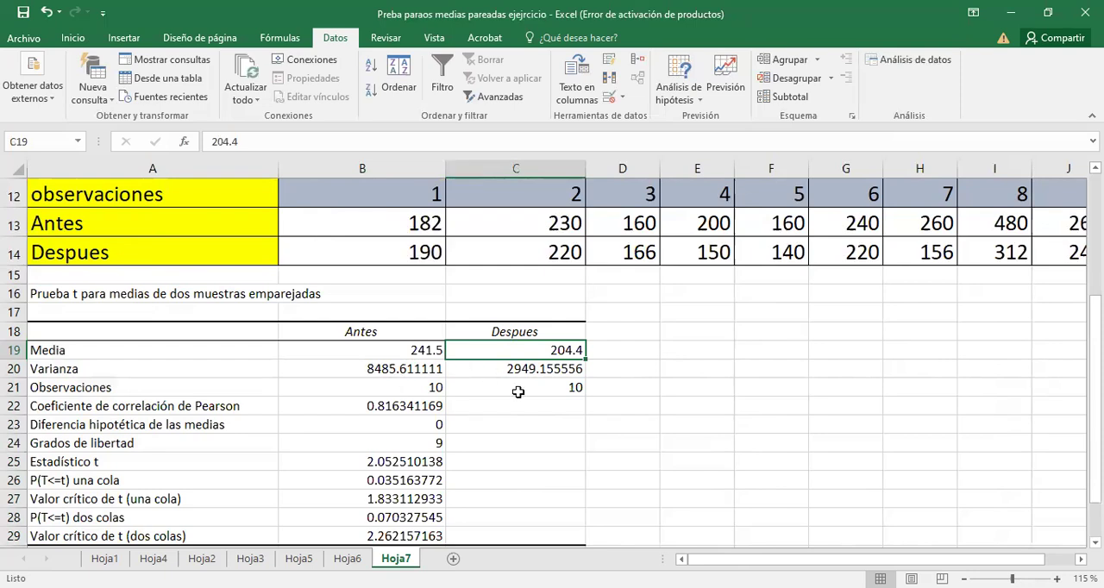
Highlight the Estadístico t row and the Valor crítico de t (una cola) row in yellow, labels and values included.
{"action": "scroll", "coordinate": [518, 392], "scroll_direction": "down", "scroll_amount": 1}
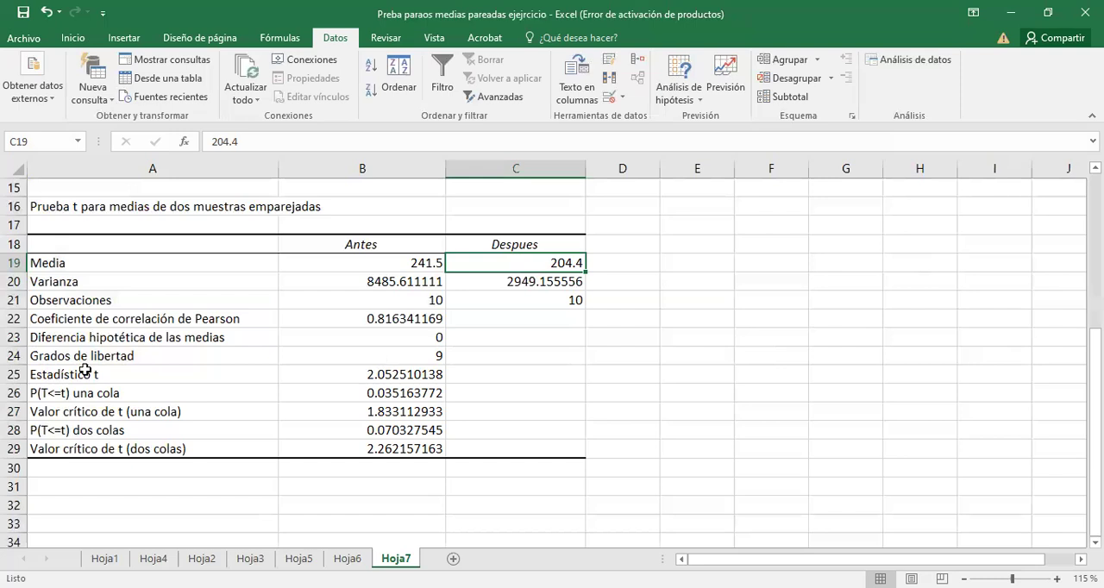
{"action": "left_click_drag", "start_coordinate": [247, 371], "coordinate": [386, 382]}
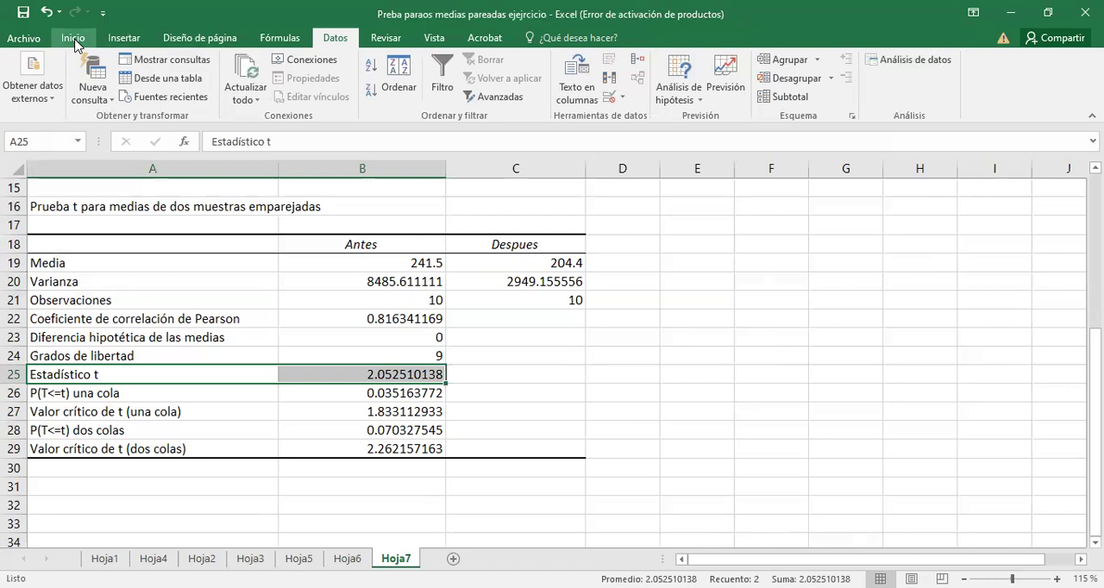
{"action": "left_click", "coordinate": [74, 40]}
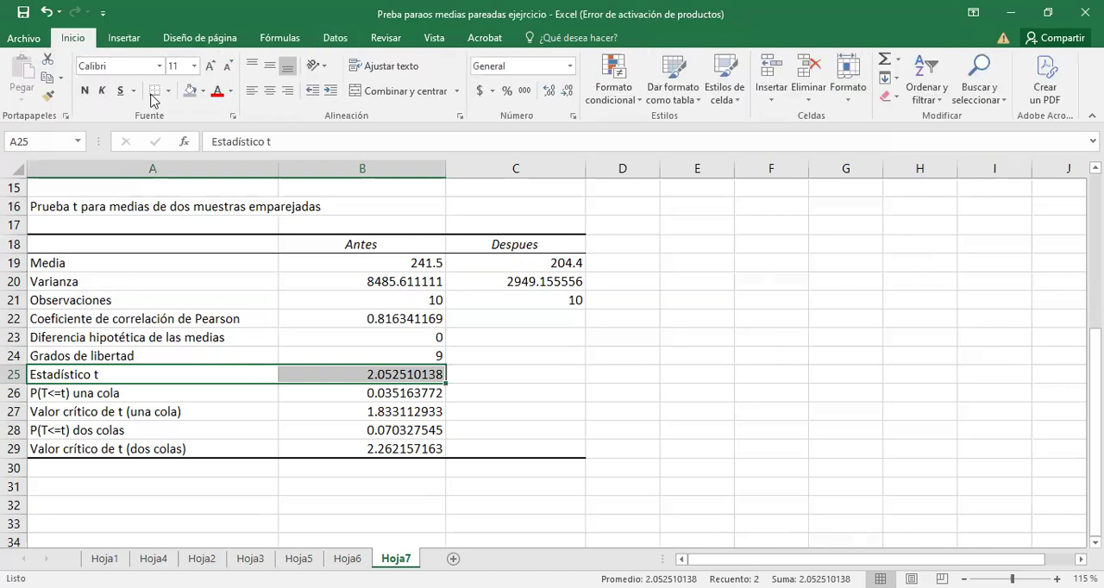
{"action": "left_click", "coordinate": [205, 91]}
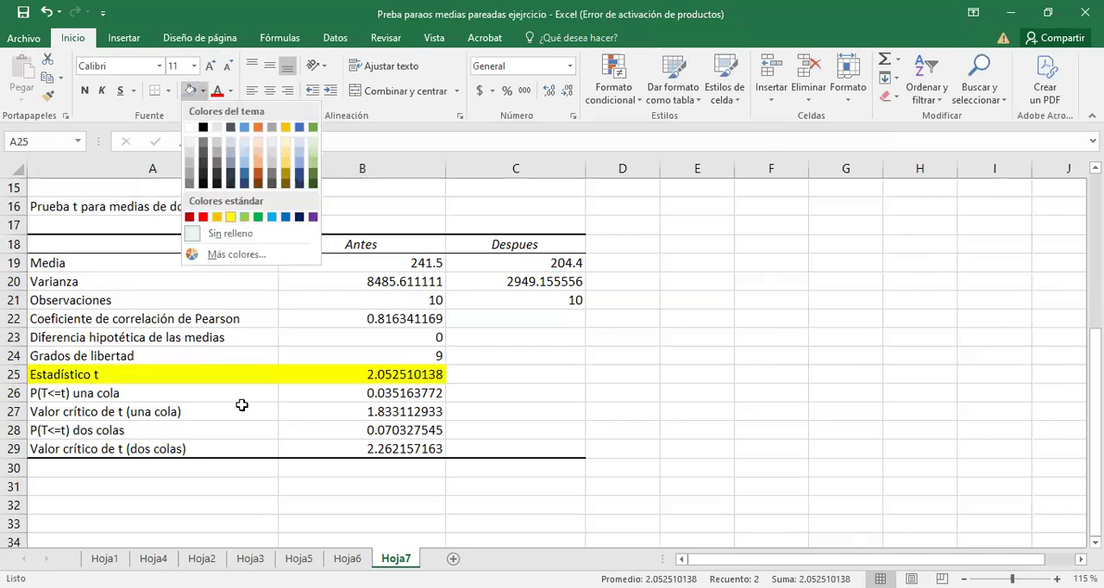
{"action": "left_click", "coordinate": [231, 412]}
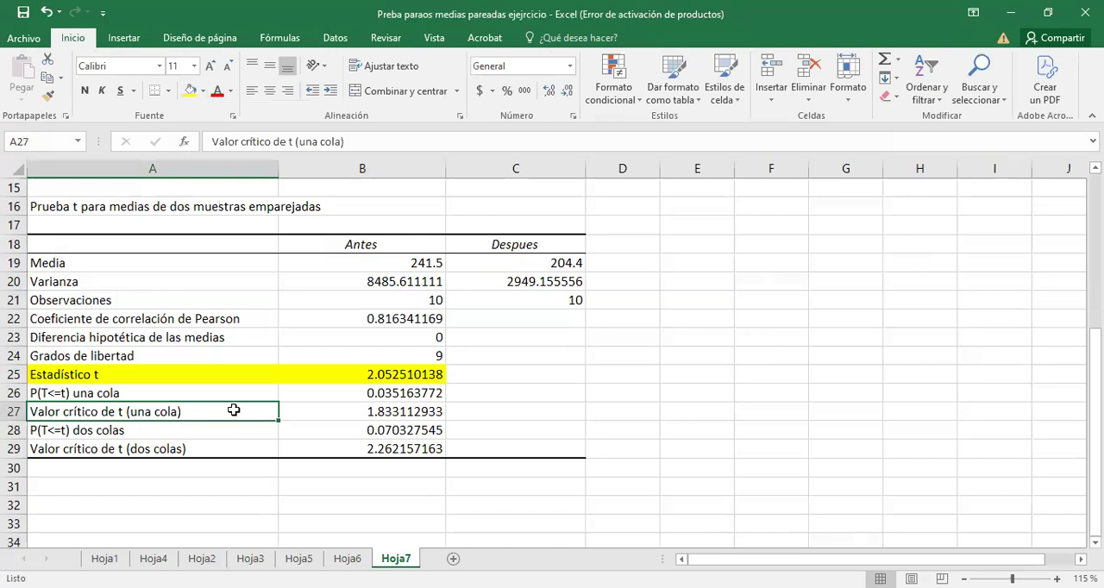
{"action": "left_click_drag", "start_coordinate": [234, 410], "coordinate": [373, 415]}
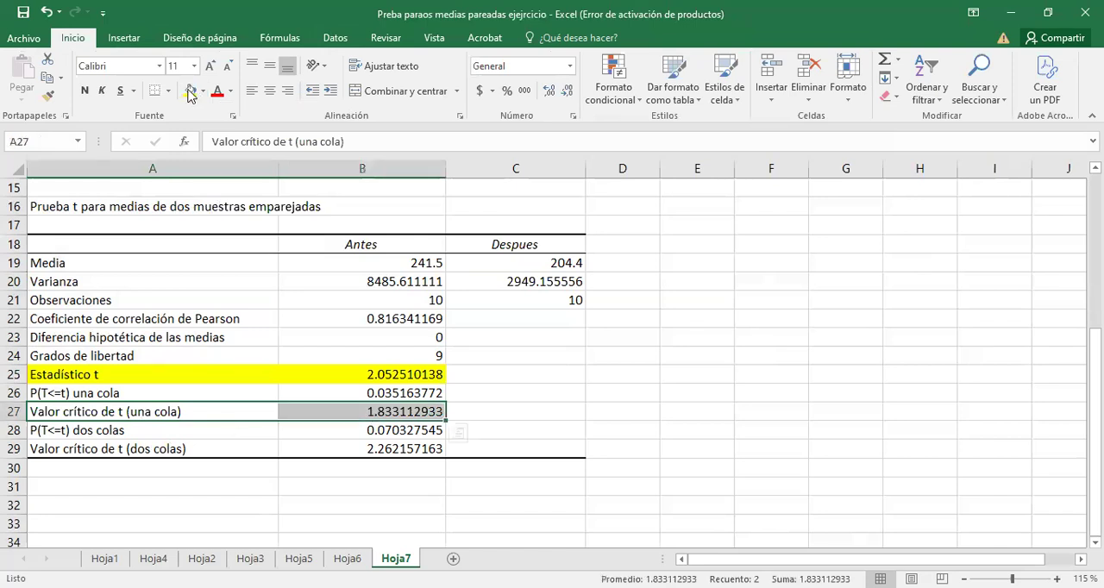
{"action": "left_click", "coordinate": [190, 90]}
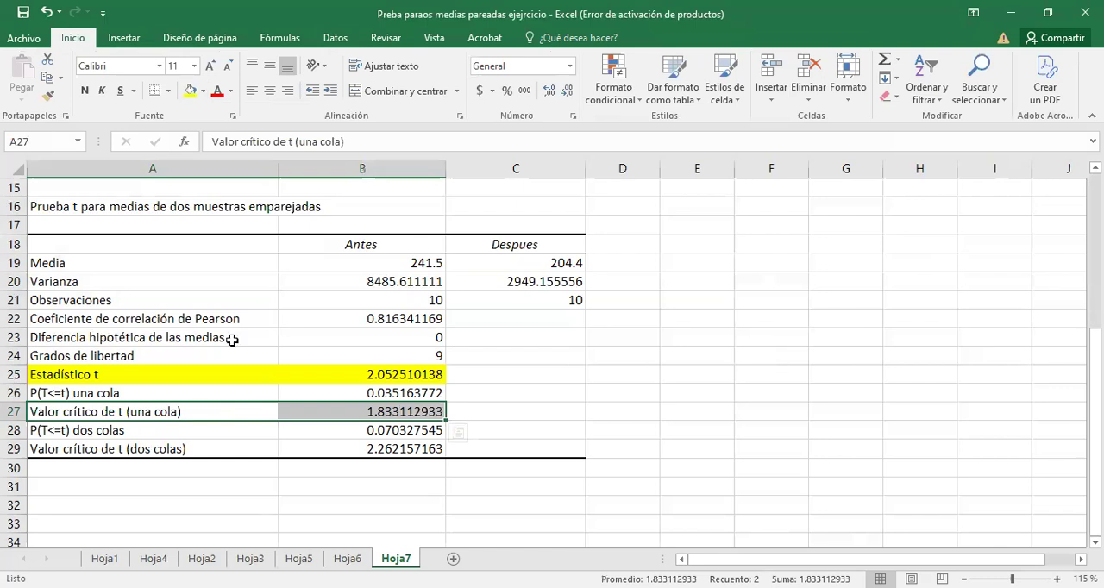
Change the label in A25 to "Estadístico de prueba tp".
{"action": "left_click", "coordinate": [93, 377]}
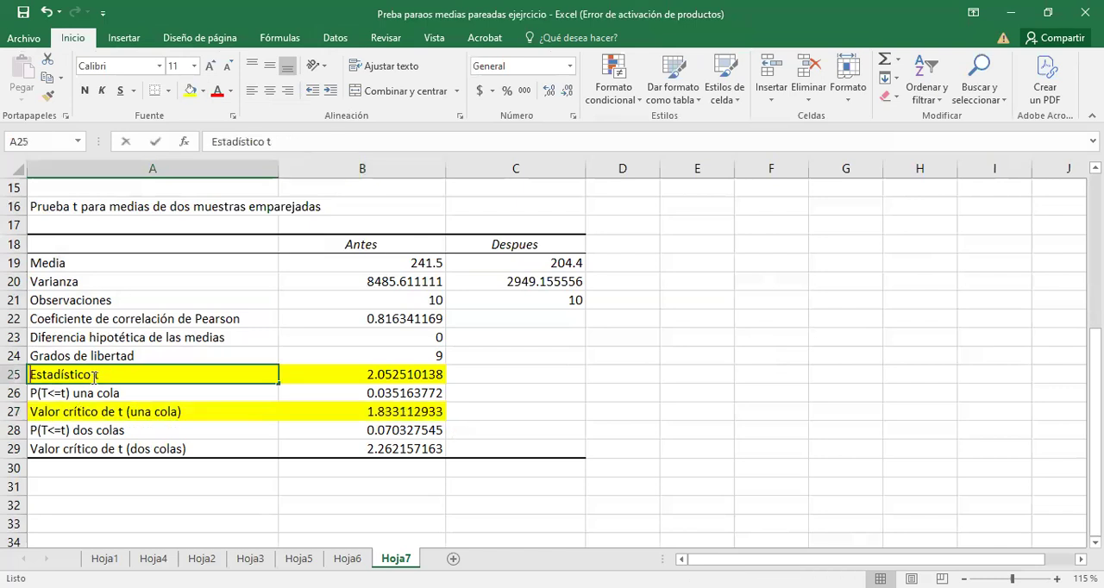
{"action": "double_click", "coordinate": [93, 377]}
{"action": "type", "text": "de prueba"}
{"action": "left_click", "coordinate": [168, 378]}
{"action": "type", "text": "p"}
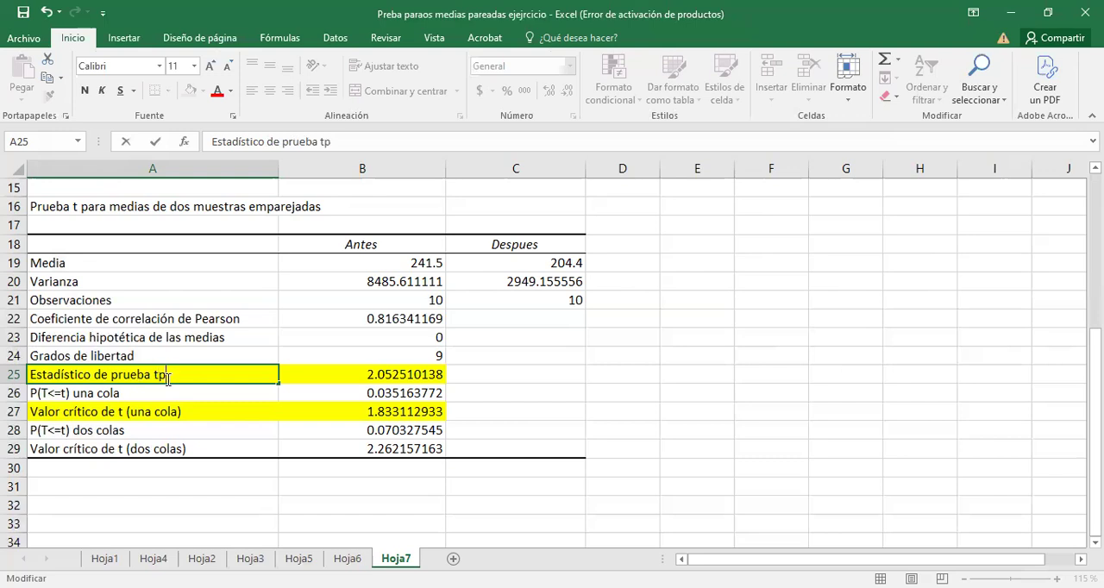
Change the label in A27 to "Valor crítico de tc (una cola)".
{"action": "left_click", "coordinate": [121, 413]}
{"action": "double_click", "coordinate": [125, 412]}
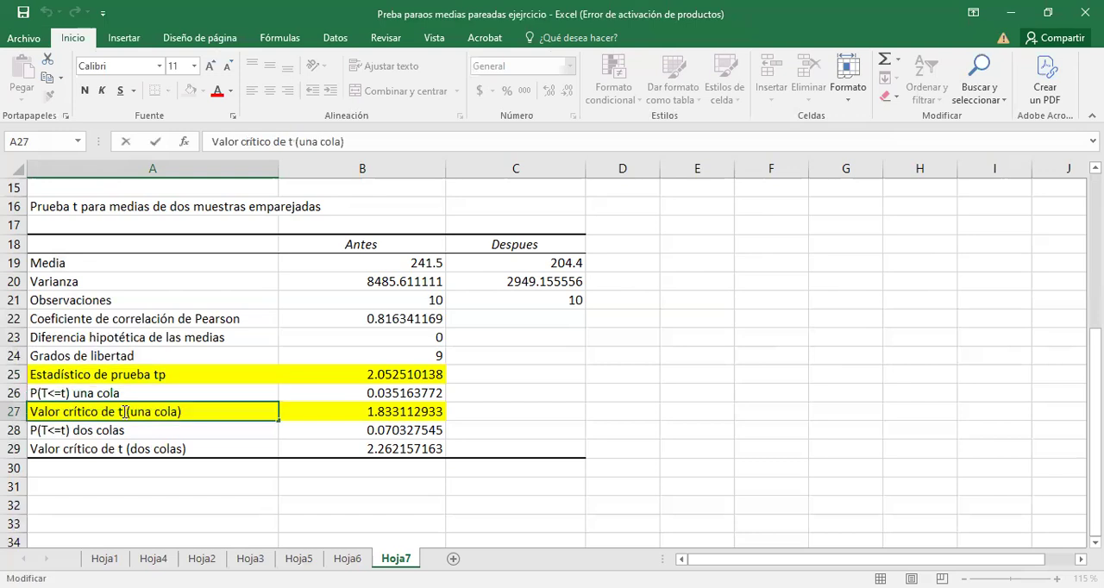
{"action": "type", "text": "c"}
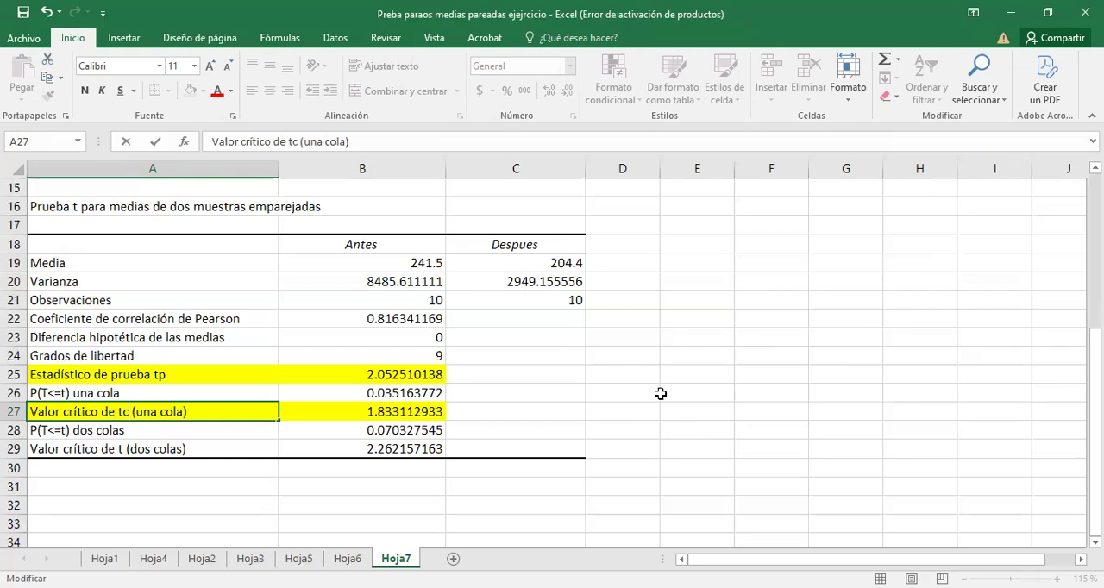
Enter the headings tp in D23 and tc in F23 beside the results table.
{"action": "left_click", "coordinate": [609, 343]}
{"action": "type", "text": "tp"}
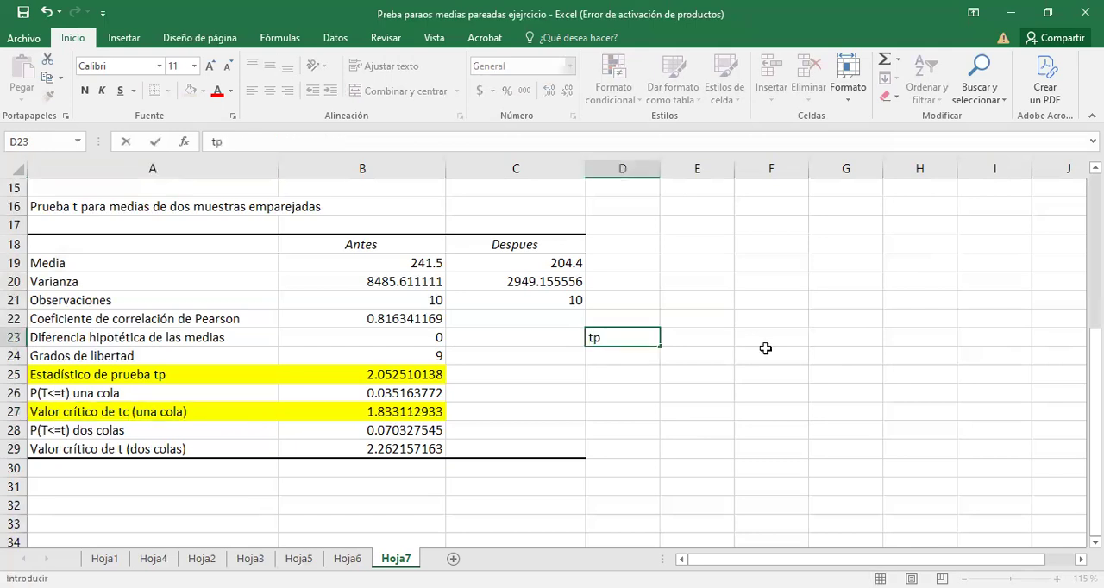
{"action": "left_click", "coordinate": [765, 333]}
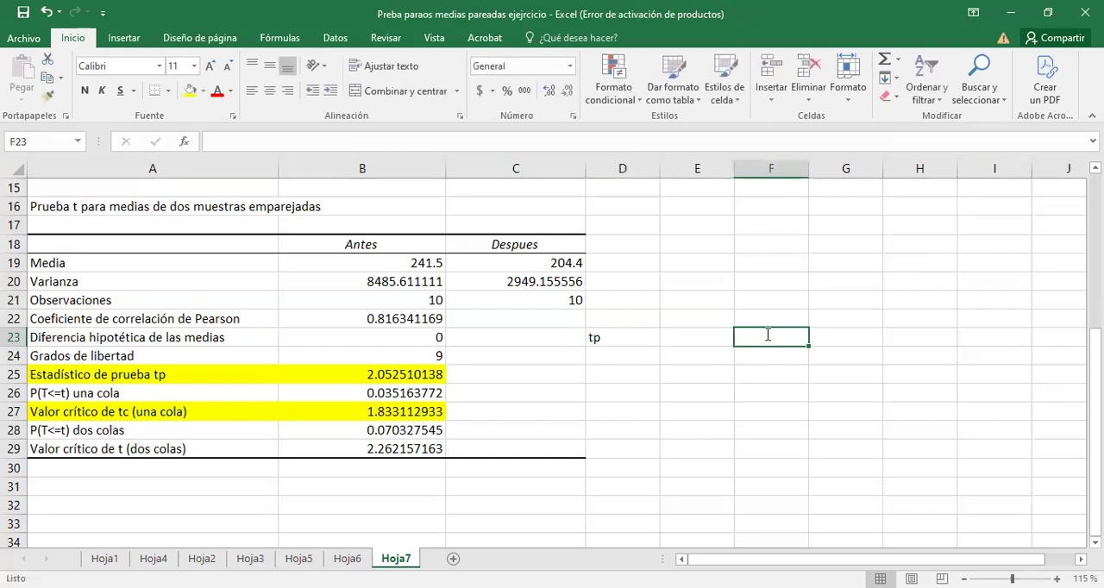
{"action": "type", "text": "tc"}
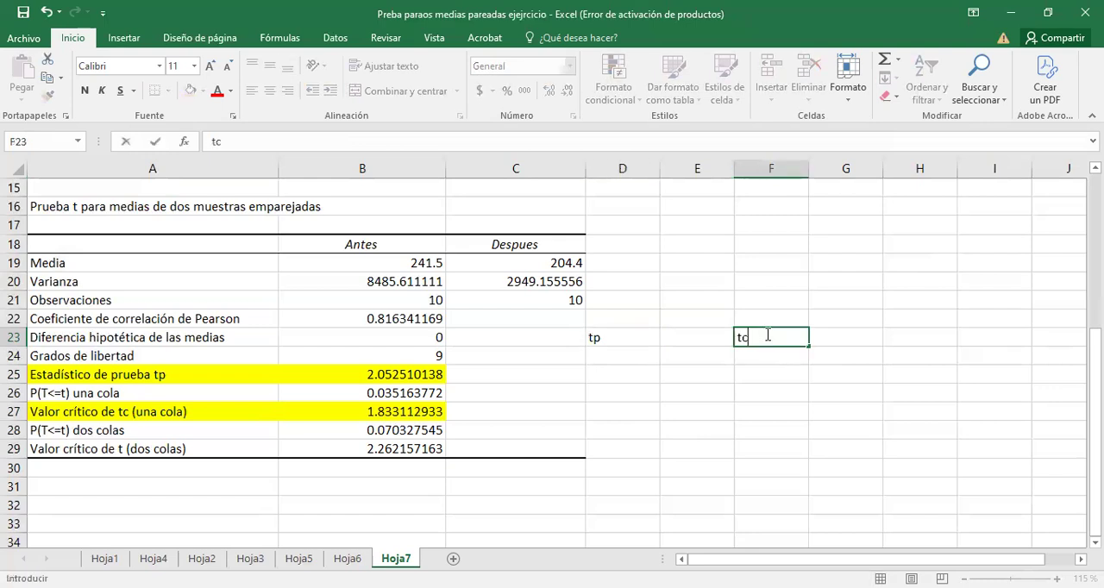
Widen column D slightly and link D24 to the test statistic in B25.
{"action": "left_click", "coordinate": [610, 358]}
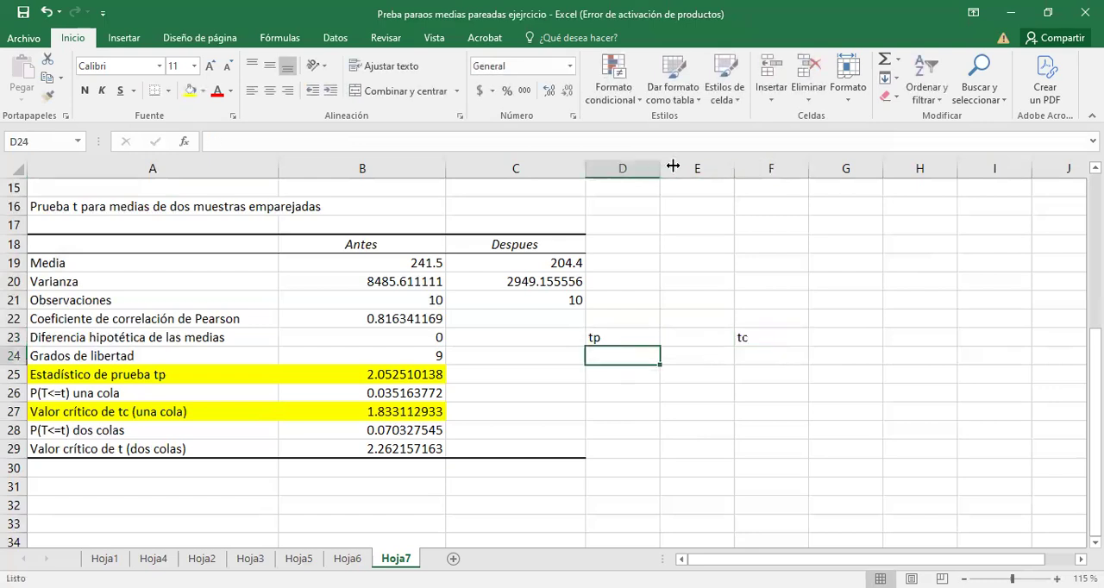
{"action": "left_click_drag", "start_coordinate": [672, 165], "coordinate": [685, 166]}
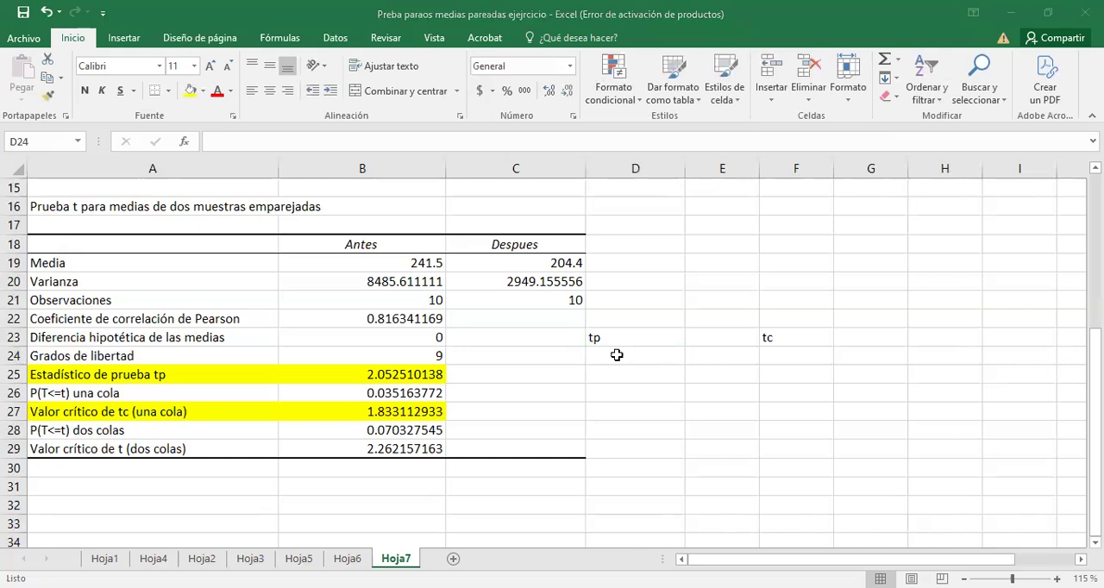
{"action": "left_click", "coordinate": [617, 356]}
{"action": "type", "text": "="}
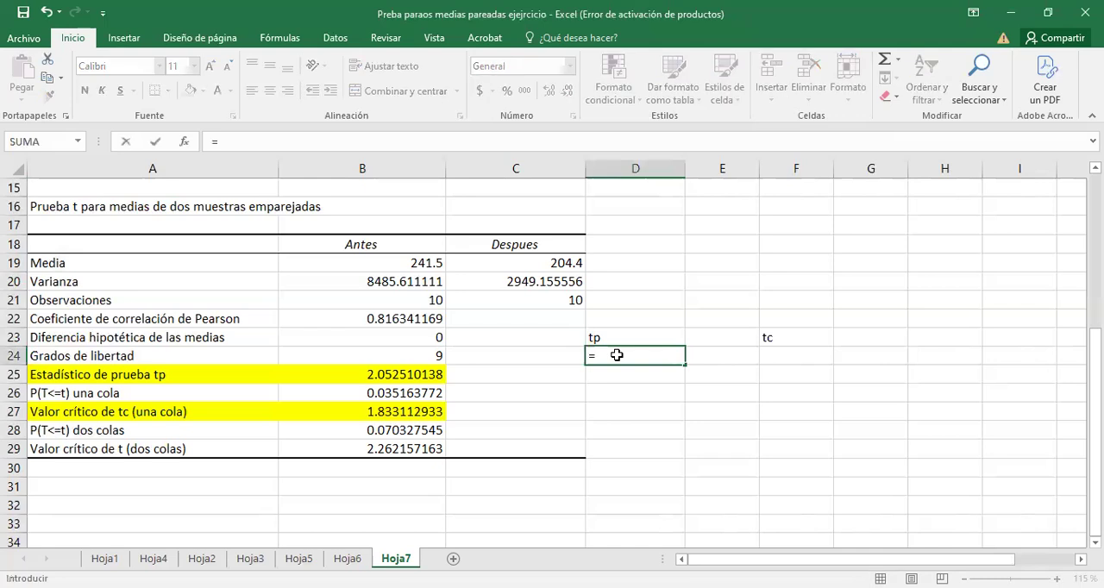
{"action": "left_click", "coordinate": [404, 375]}
{"action": "key", "text": "Return"}
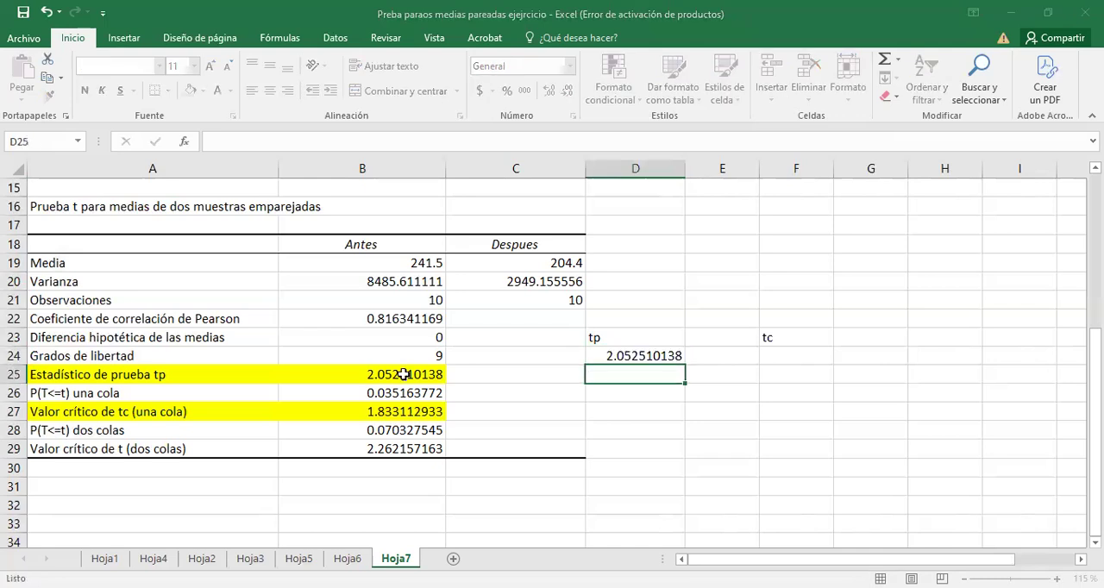
Link F24 under the tc heading to the one-tailed critical value with =B27.
{"action": "left_click", "coordinate": [787, 350]}
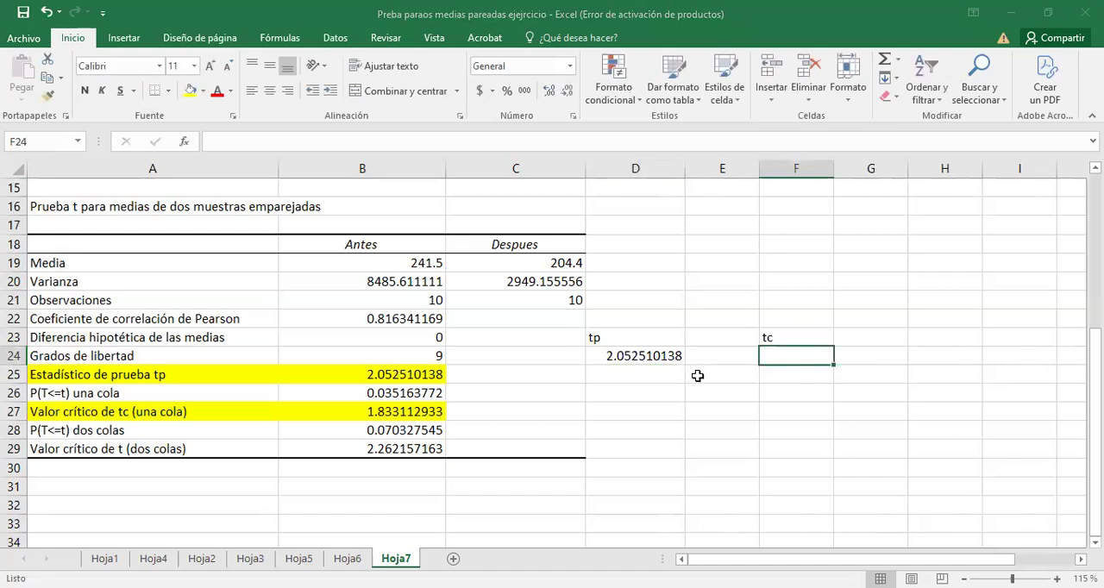
{"action": "type", "text": "="}
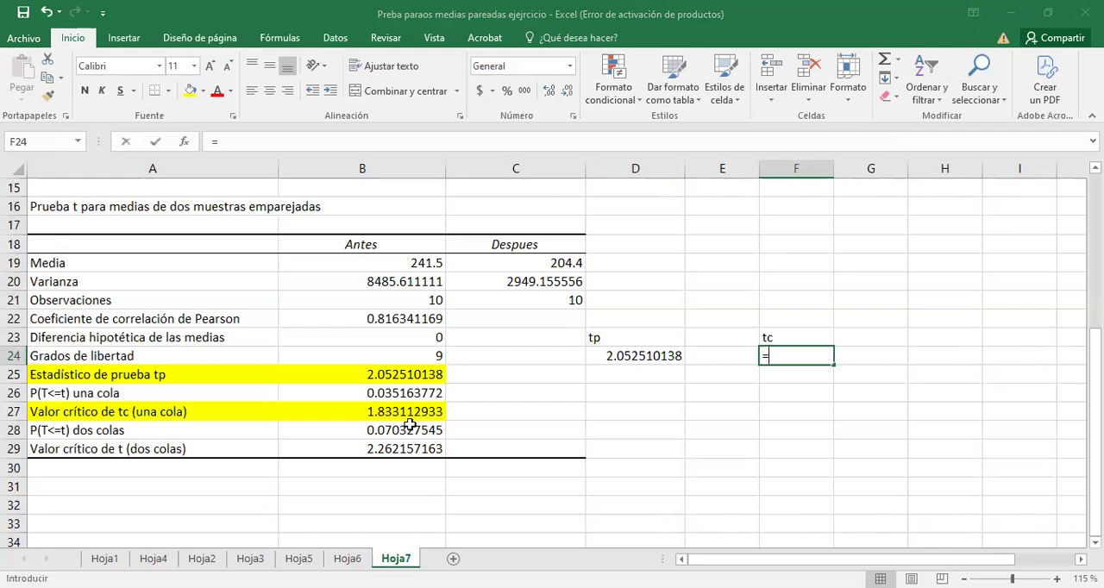
{"action": "left_click", "coordinate": [405, 414]}
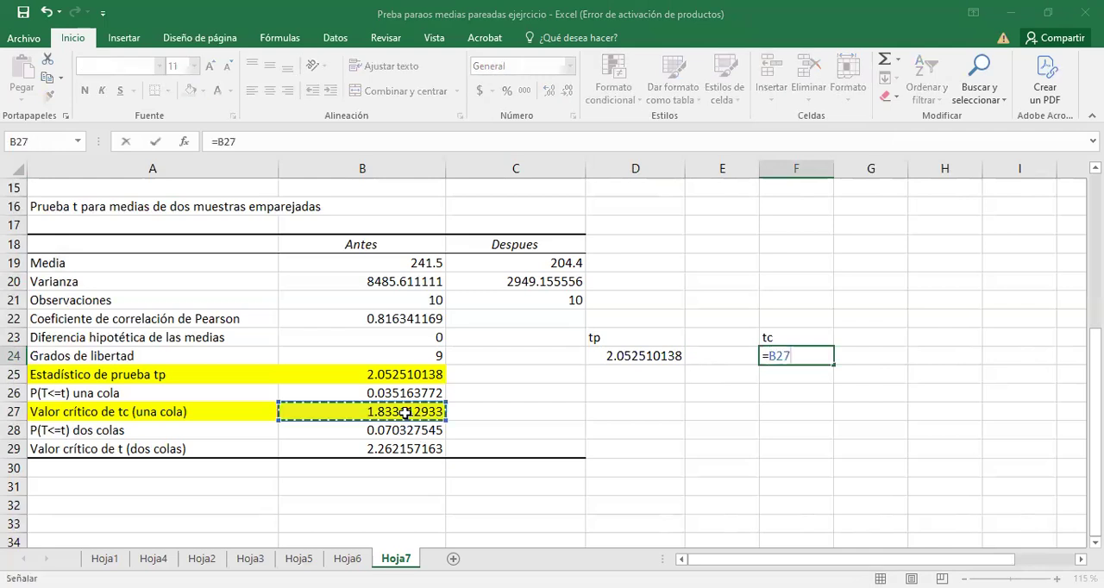
{"action": "key", "text": "Return"}
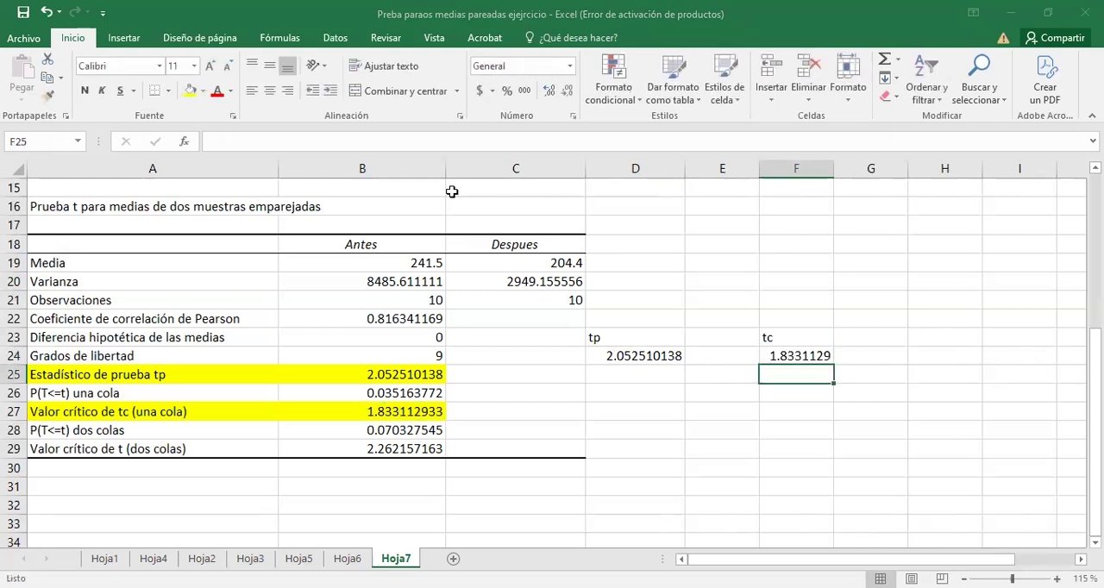
Right-align the tp heading in D23 over its value.
{"action": "key", "text": "Up"}
{"action": "key", "text": "Up"}
{"action": "key", "text": "Left"}
{"action": "key", "text": "Left"}
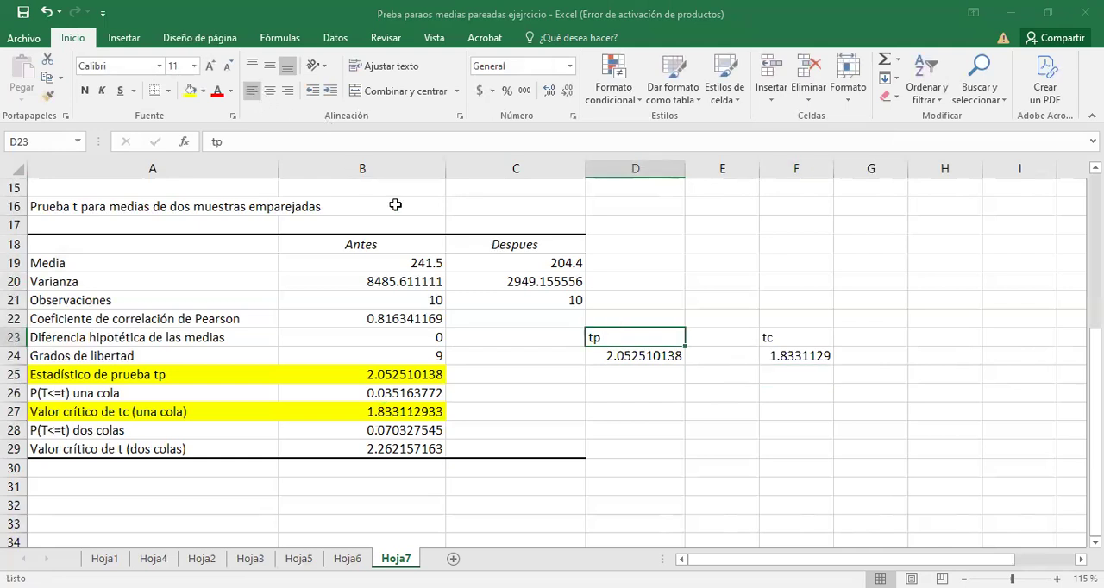
{"action": "left_click", "coordinate": [290, 95]}
Enter a centred > sign in E23 and fill it down to E24 between the tp and tc values.
{"action": "left_click", "coordinate": [720, 340]}
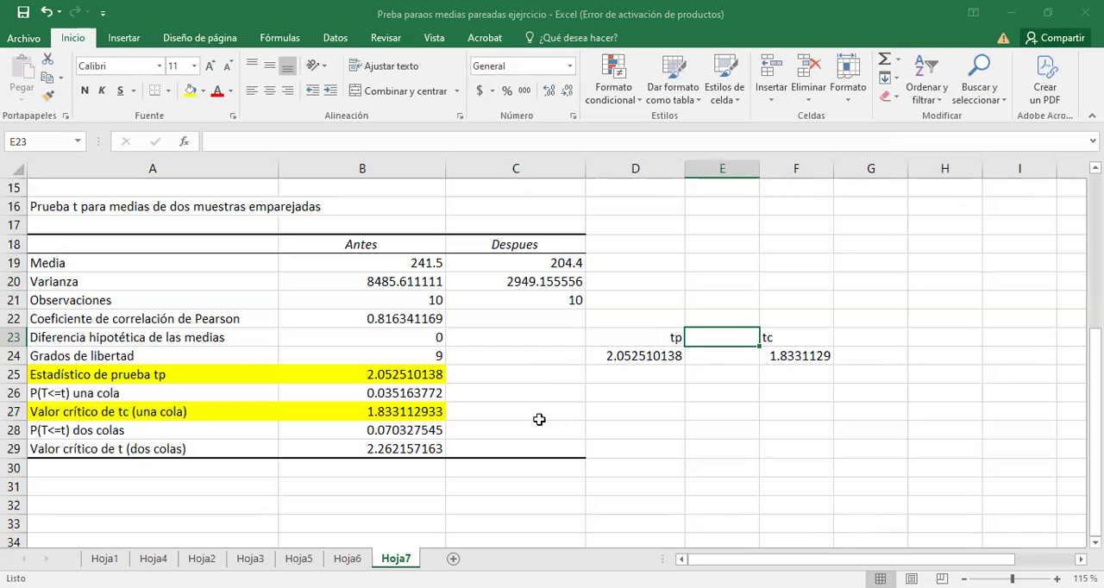
{"action": "type", "text": ">"}
{"action": "left_click", "coordinate": [635, 311]}
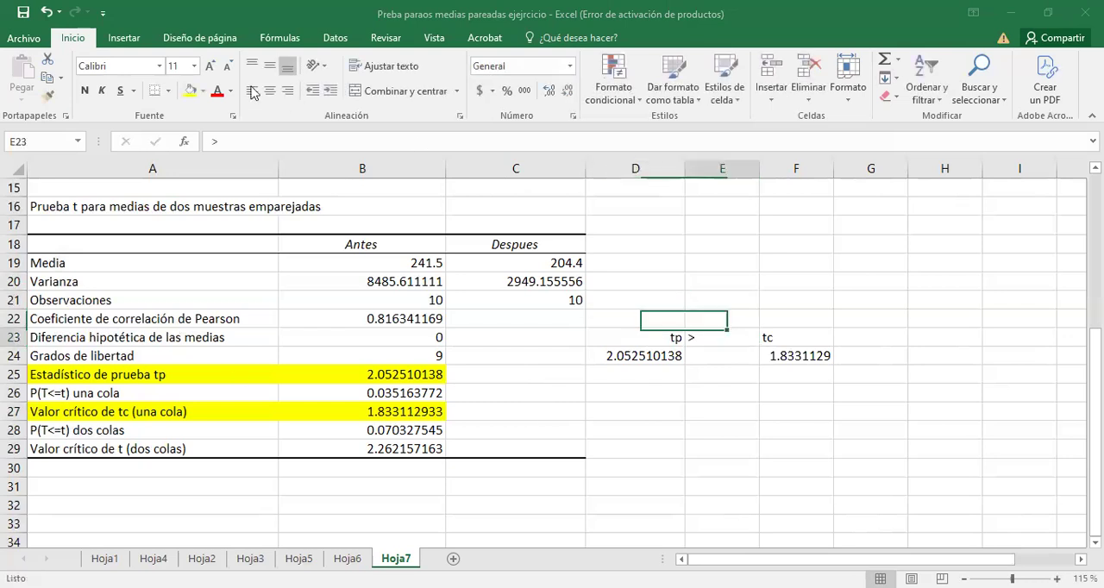
{"action": "left_click", "coordinate": [271, 93]}
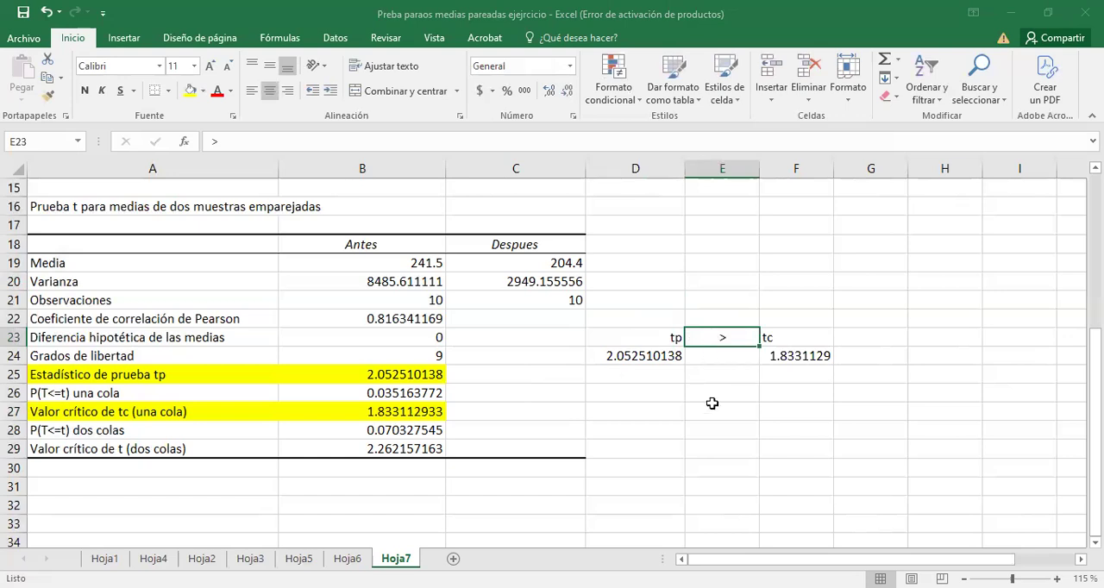
{"action": "left_click_drag", "start_coordinate": [759, 346], "coordinate": [722, 360]}
{"action": "left_click", "coordinate": [700, 393]}
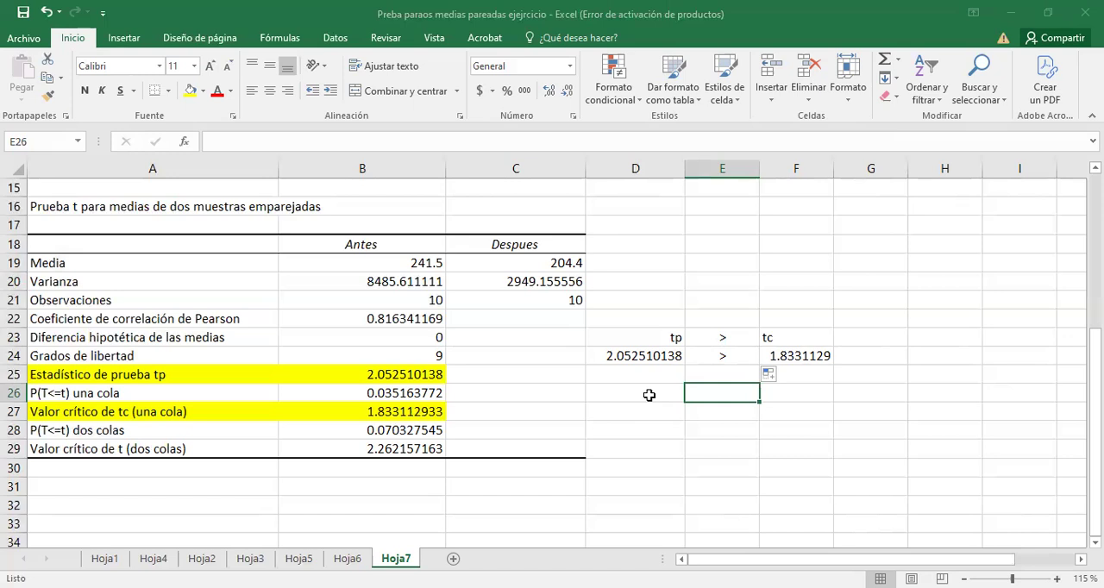
Extend the problem text box down to row 11 so it shows the decision and the bold conclusion.
{"action": "scroll", "coordinate": [648, 395], "scroll_direction": "up", "scroll_amount": 2}
{"action": "scroll", "coordinate": [649, 395], "scroll_direction": "up", "scroll_amount": 3}
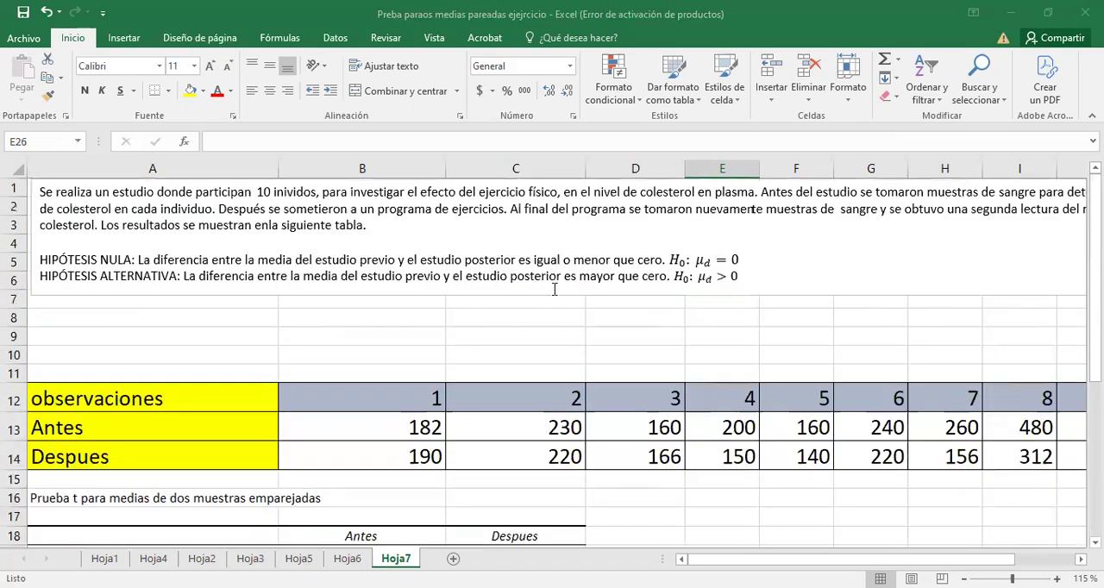
{"action": "left_click", "coordinate": [621, 295]}
{"action": "left_click", "coordinate": [753, 289]}
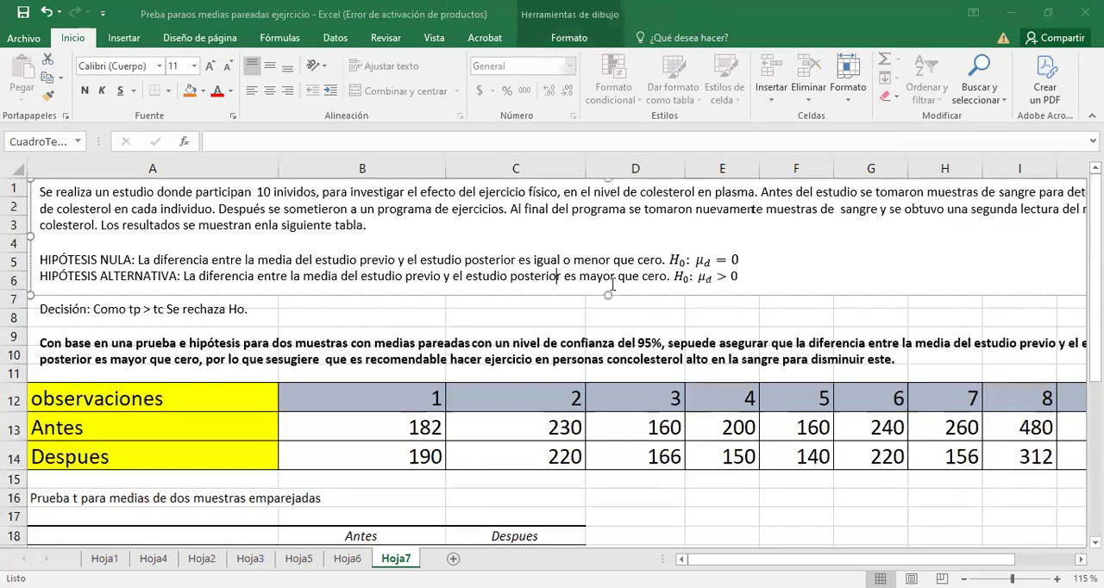
{"action": "key", "text": "Escape"}
{"action": "left_click_drag", "start_coordinate": [608, 295], "coordinate": [601, 346]}
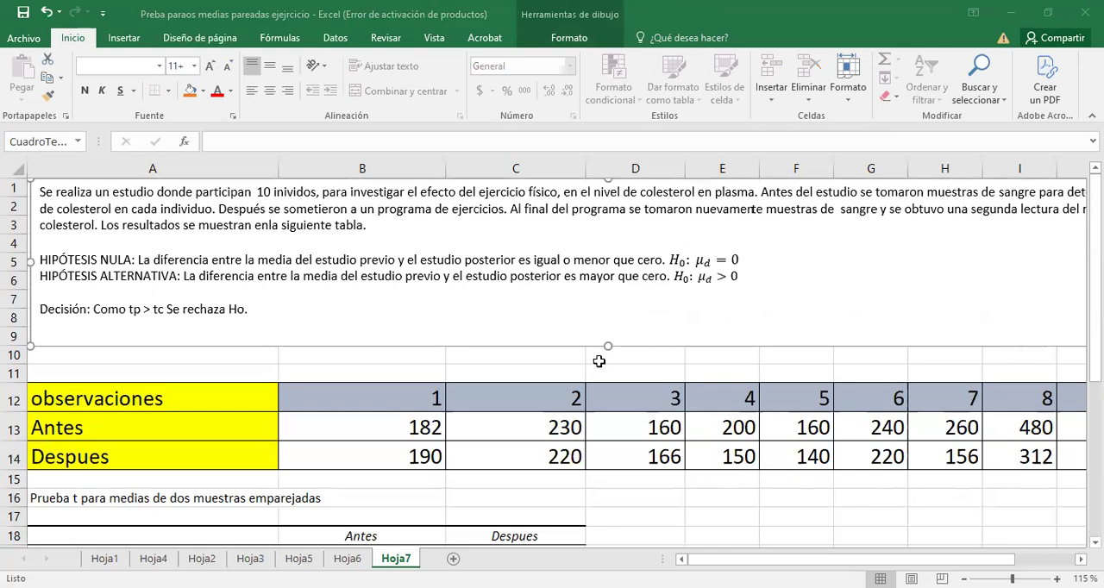
{"action": "left_click_drag", "start_coordinate": [610, 347], "coordinate": [605, 386]}
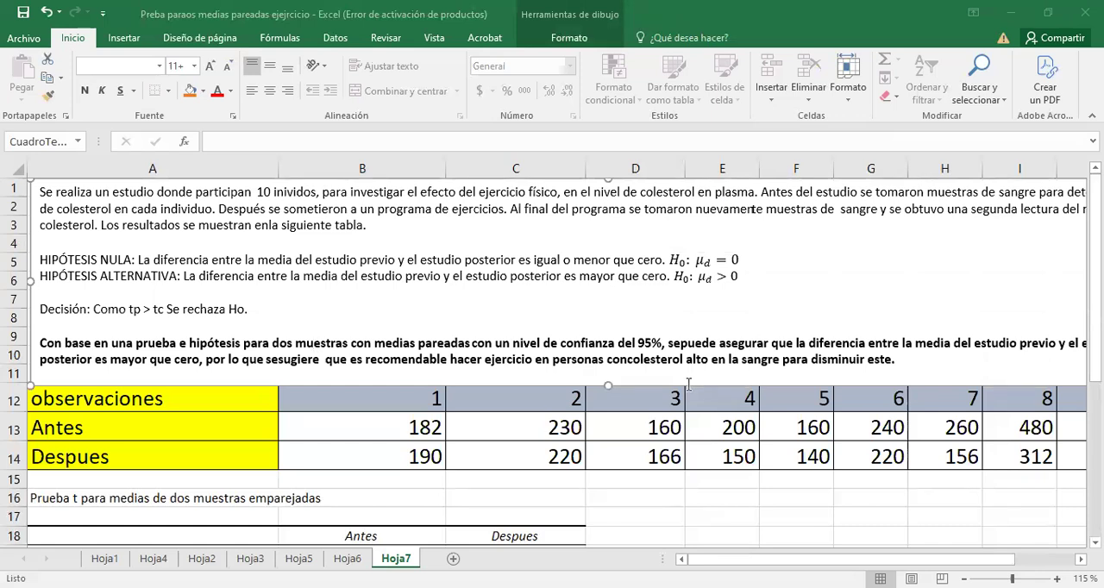
Correct "prueba e hipótesis" to "prueba de hipótesis" in the bold conclusion.
{"action": "left_click", "coordinate": [183, 343]}
{"action": "left_click", "coordinate": [182, 343]}
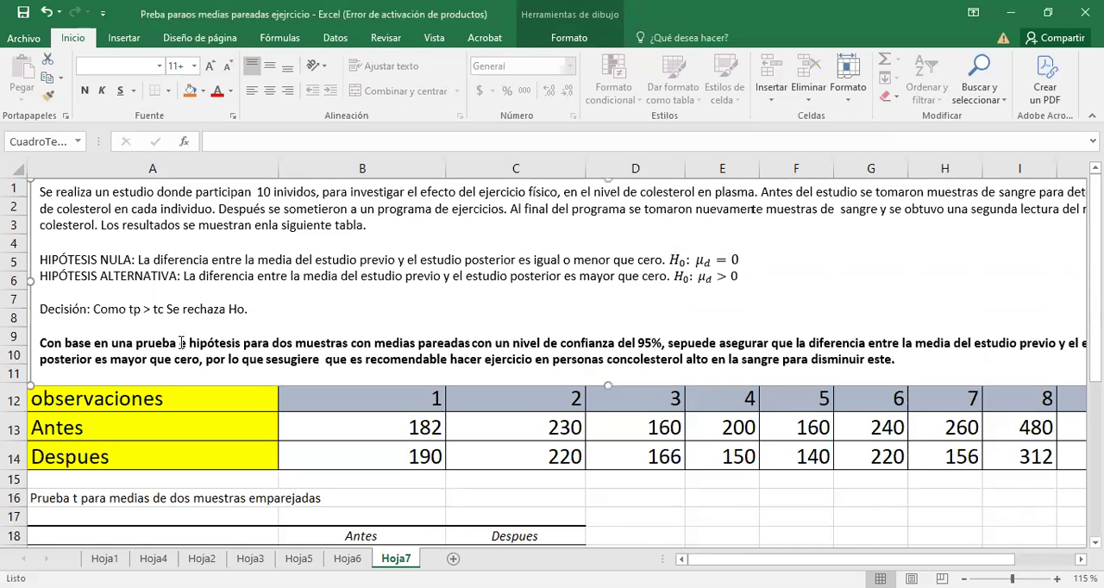
{"action": "left_click", "coordinate": [181, 343]}
{"action": "type", "text": "de"}
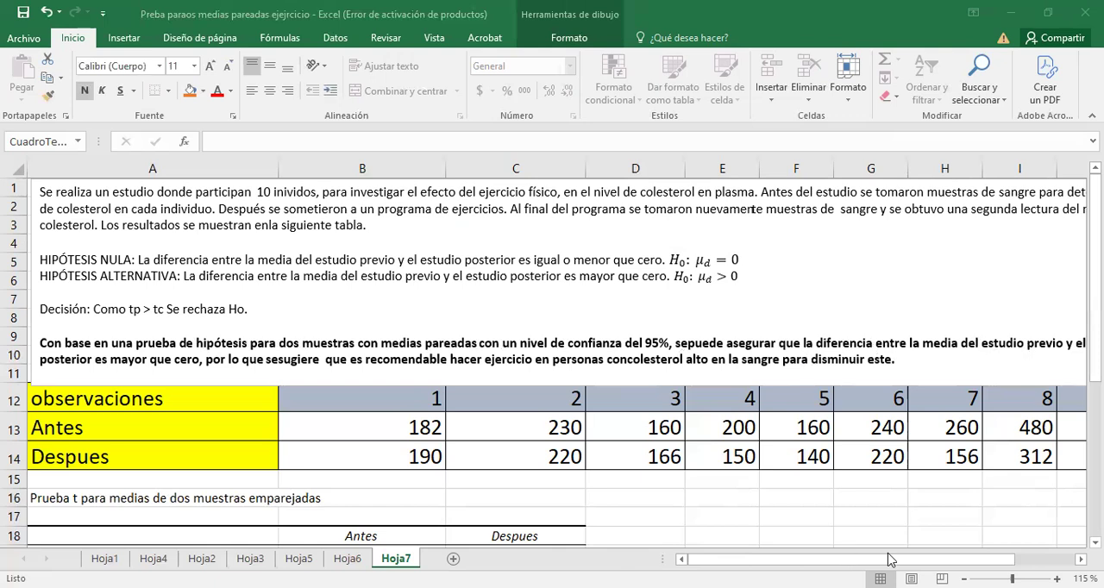
Review the whole worksheet, from the written conclusion to the t-test results and the tp > tc comparison.
{"action": "left_click", "coordinate": [852, 559]}
{"action": "mouse_move", "coordinate": [852, 560]}
{"action": "left_mouse_down"}
{"action": "mouse_move", "coordinate": [911, 560]}
{"action": "mouse_move", "coordinate": [851, 559]}
{"action": "left_mouse_up"}
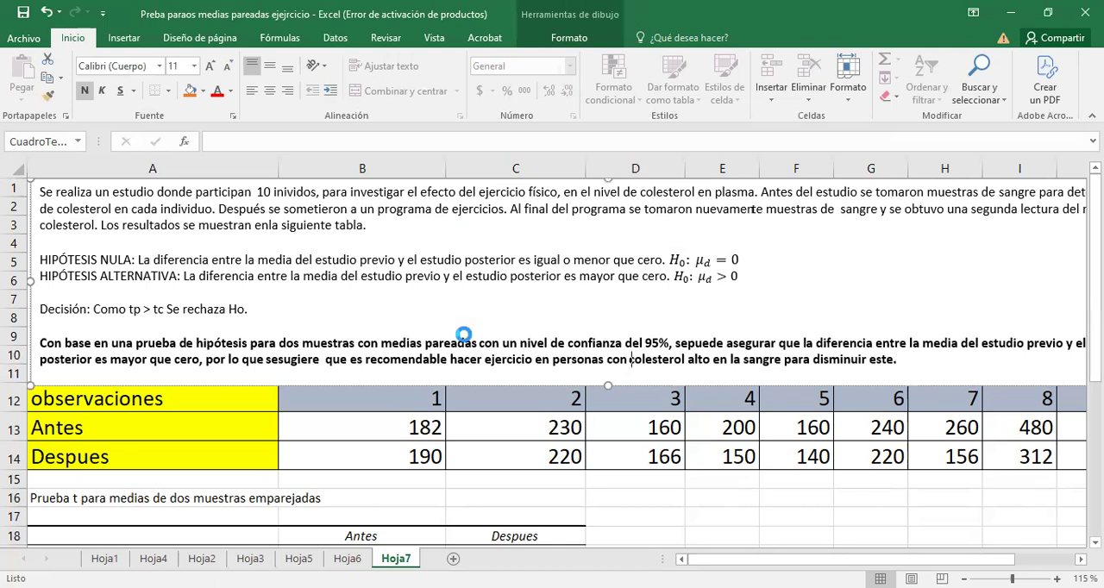
{"action": "scroll", "coordinate": [463, 334], "scroll_direction": "down", "scroll_amount": 3}
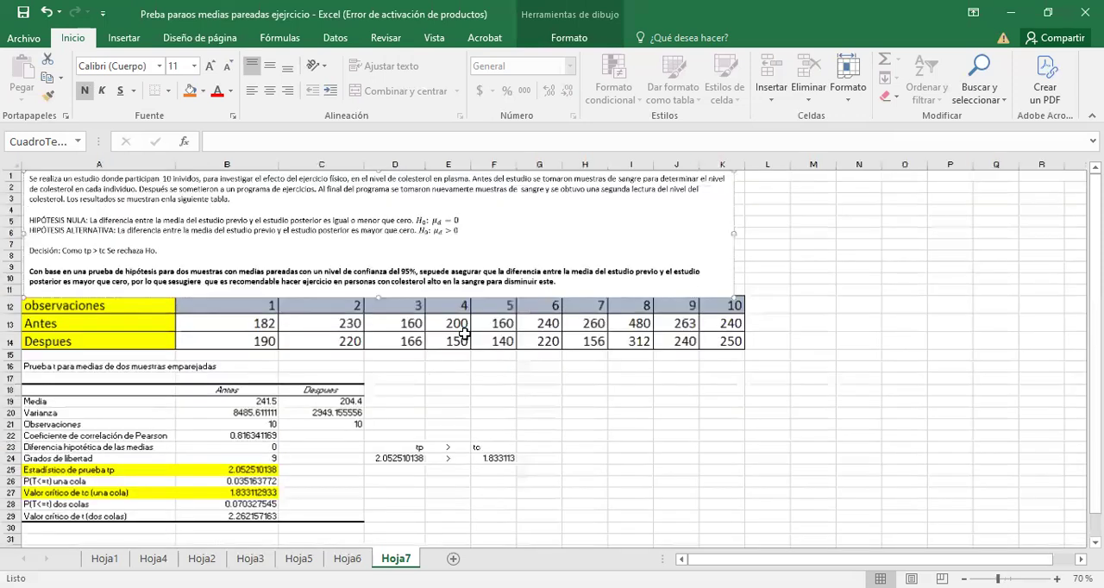
{"action": "scroll", "coordinate": [463, 334], "scroll_direction": "down", "scroll_amount": 1}
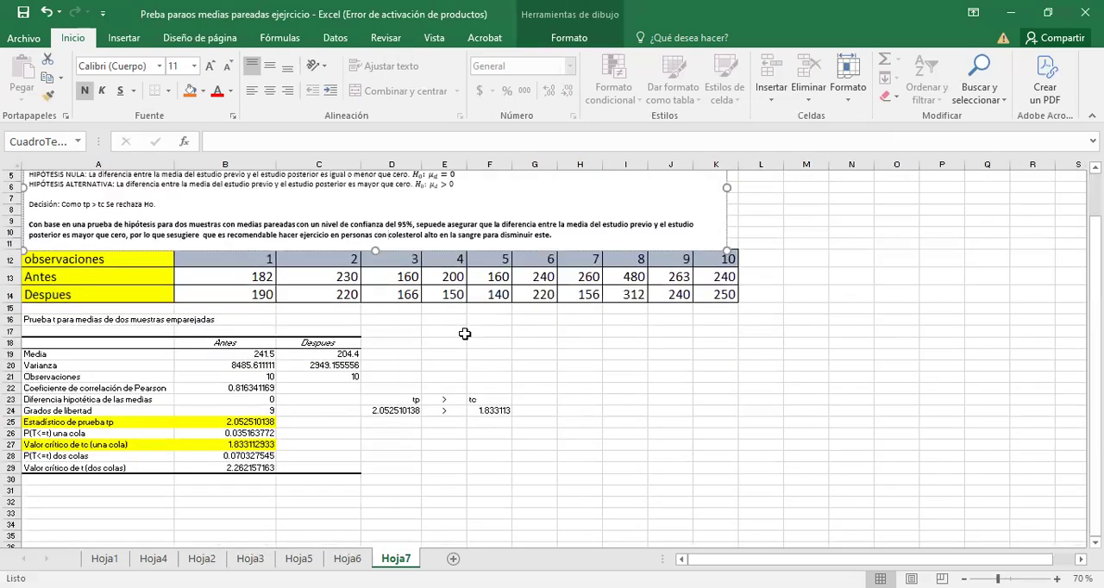